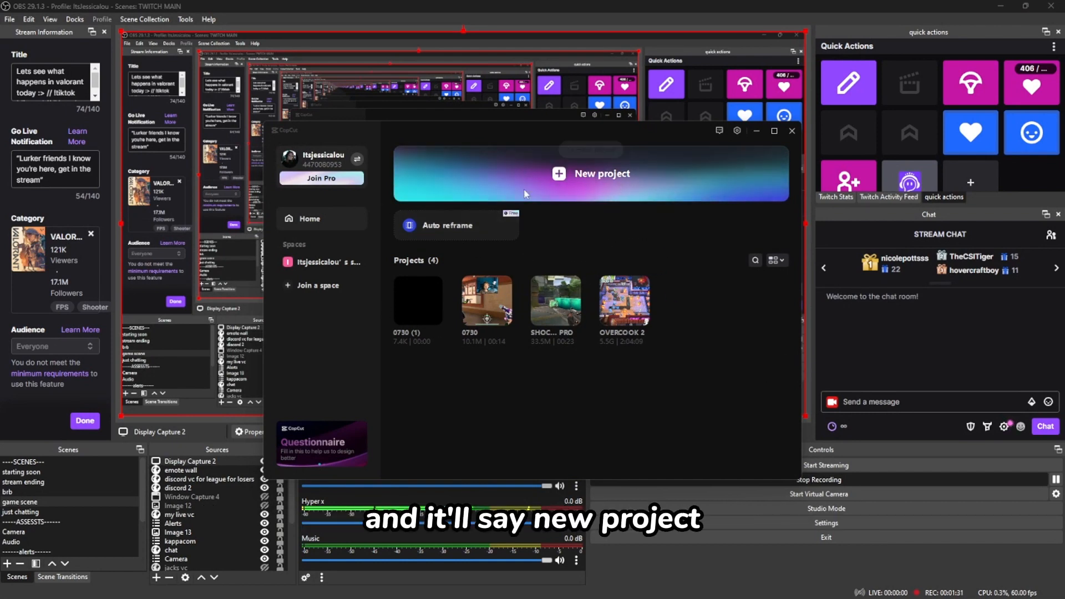
# - Create a new project and import the one-minute AT-cm gameplay clip from the Downloads folder
pyautogui.click(613, 182)
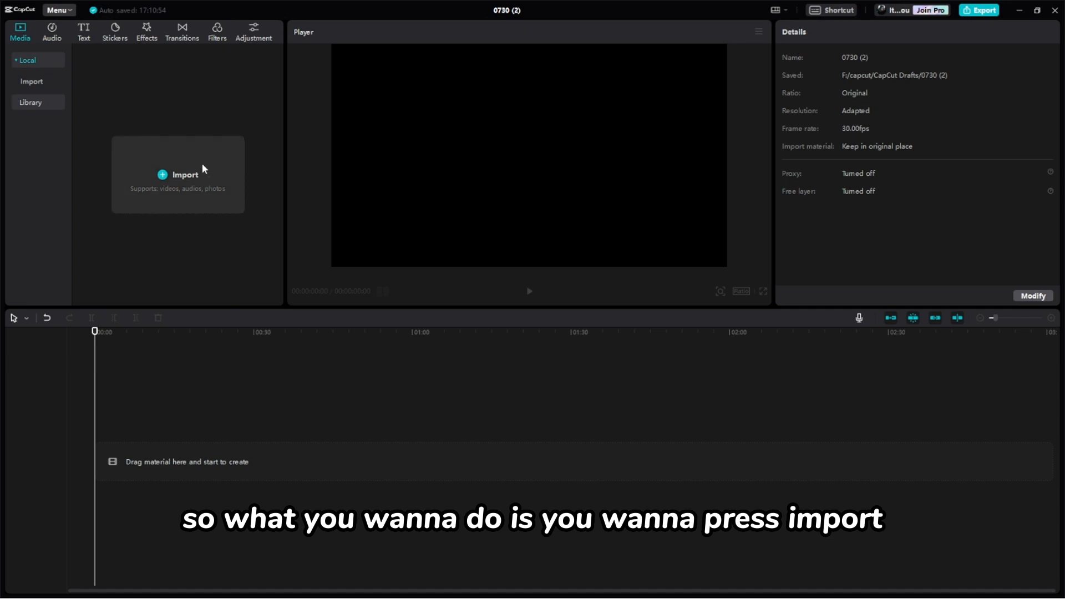
pyautogui.click(202, 165)
pyautogui.scroll(-15, 652, 298)
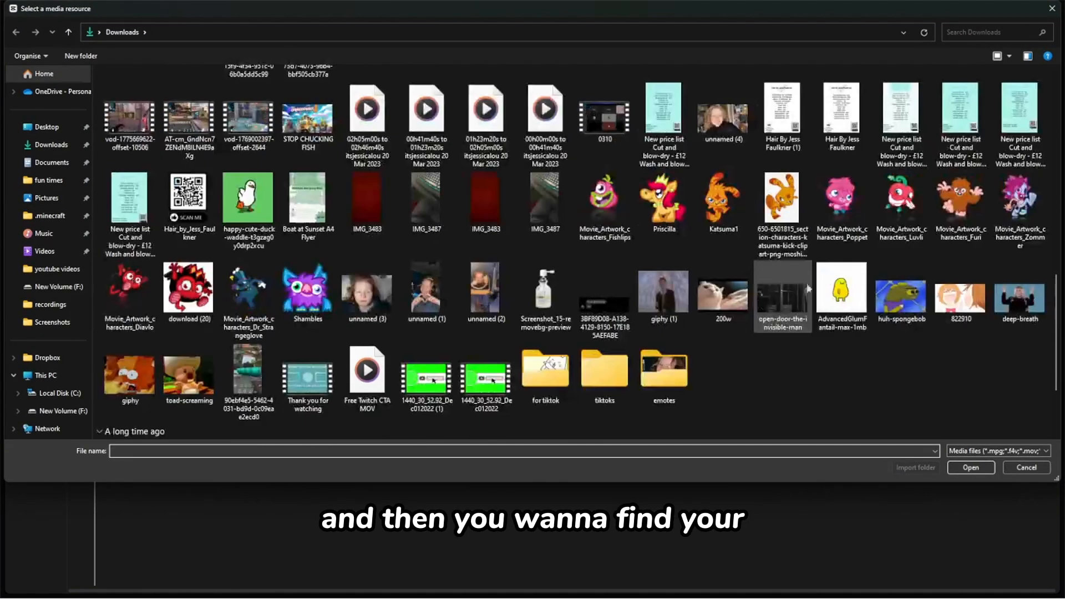
pyautogui.doubleClick(788, 112)
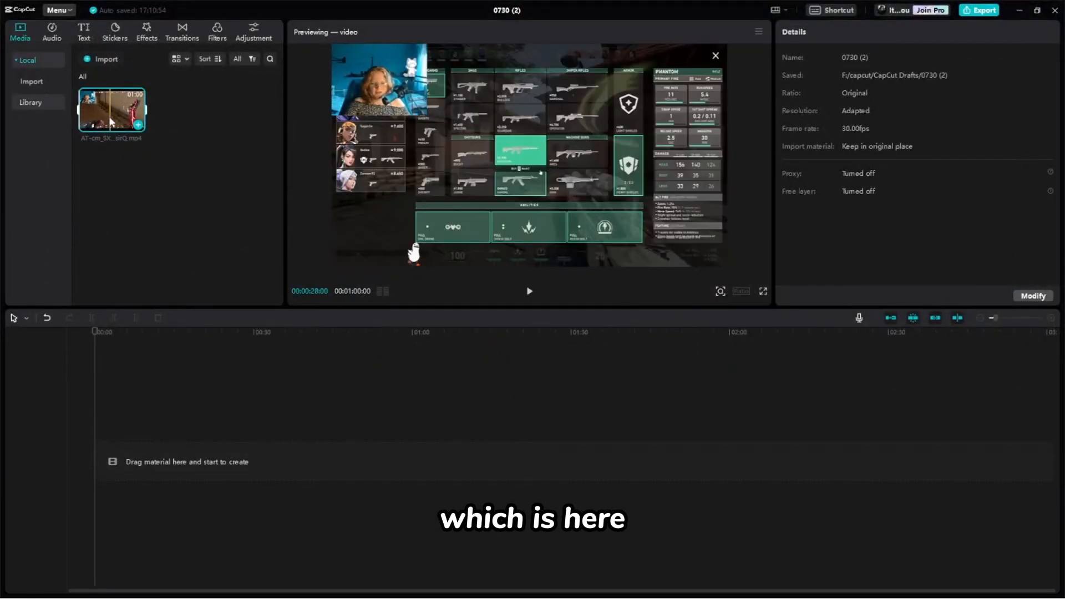
# - Place the gameplay clip at the start of the main track and paste a copy onto the track above
pyautogui.moveTo(112, 115); pyautogui.dragTo(111, 465)
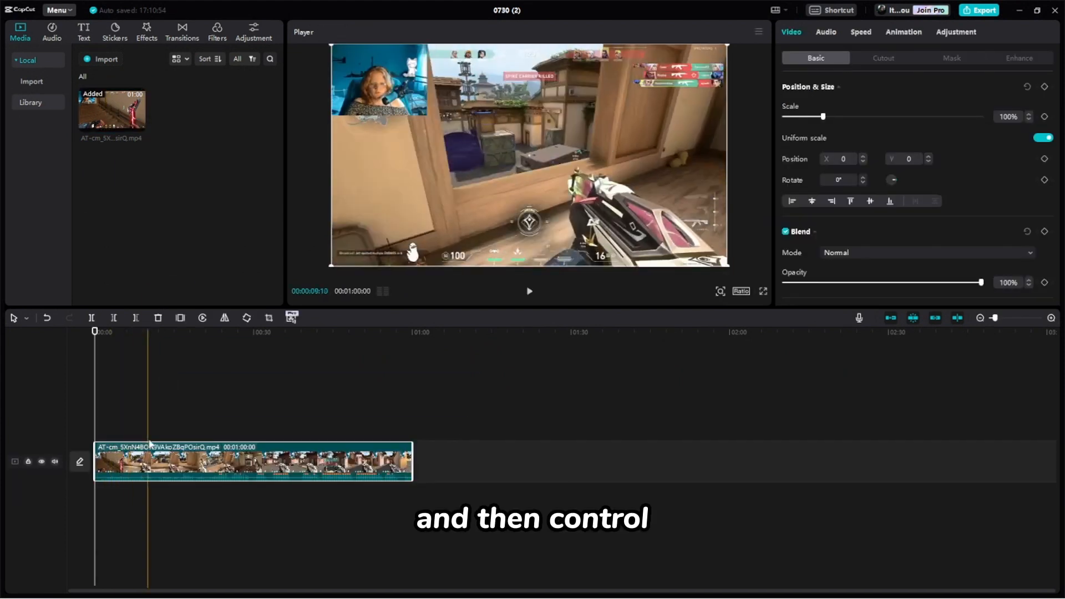
pyautogui.hotkey('ctrl', 'c')
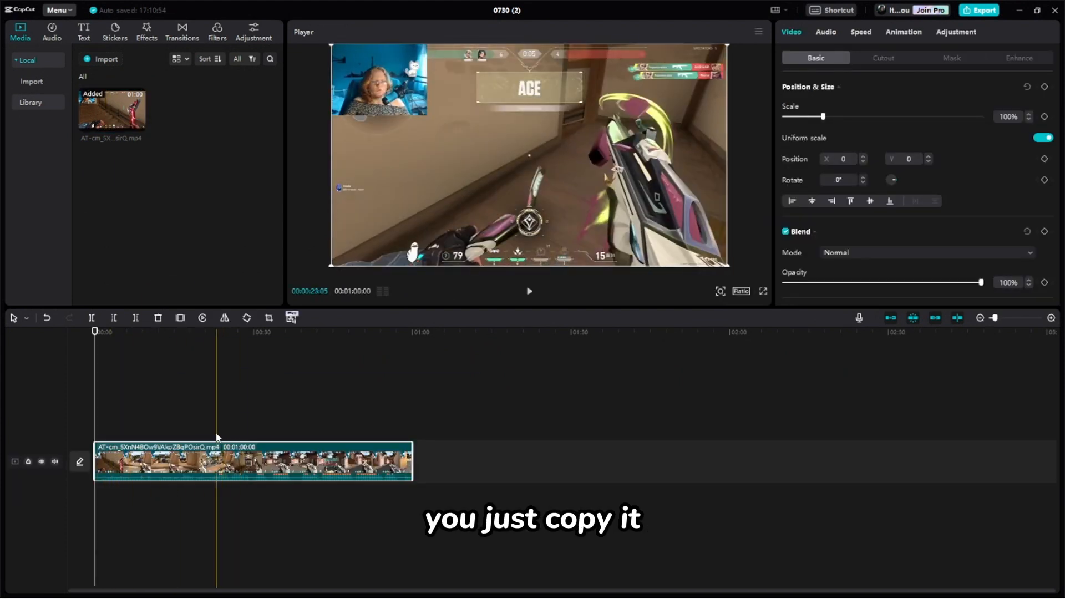
pyautogui.hotkey('ctrl', 'v')
pyautogui.moveTo(283, 427); pyautogui.dragTo(165, 427)
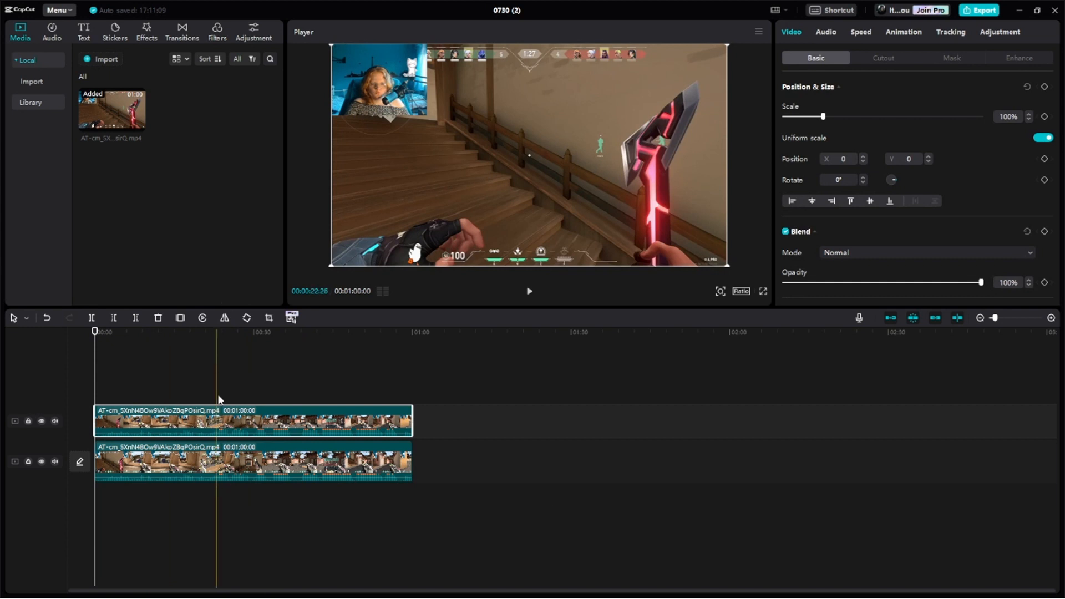
# - Stack two more copies of the gameplay clip on new tracks, aligned with the timeline start
pyautogui.click(252, 468)
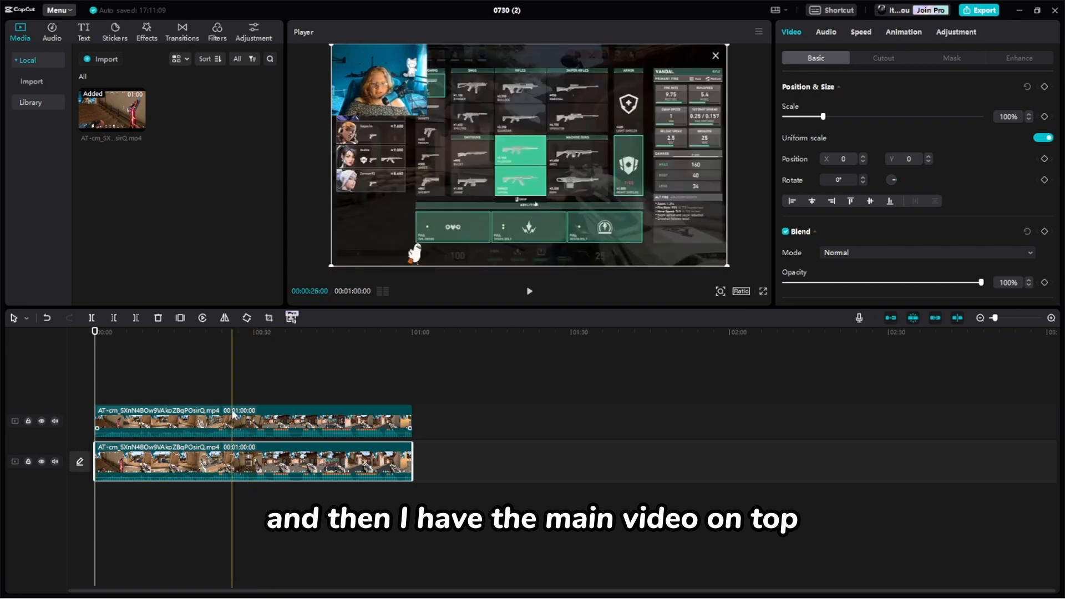
pyautogui.click(228, 420)
pyautogui.moveTo(112, 110); pyautogui.dragTo(97, 385)
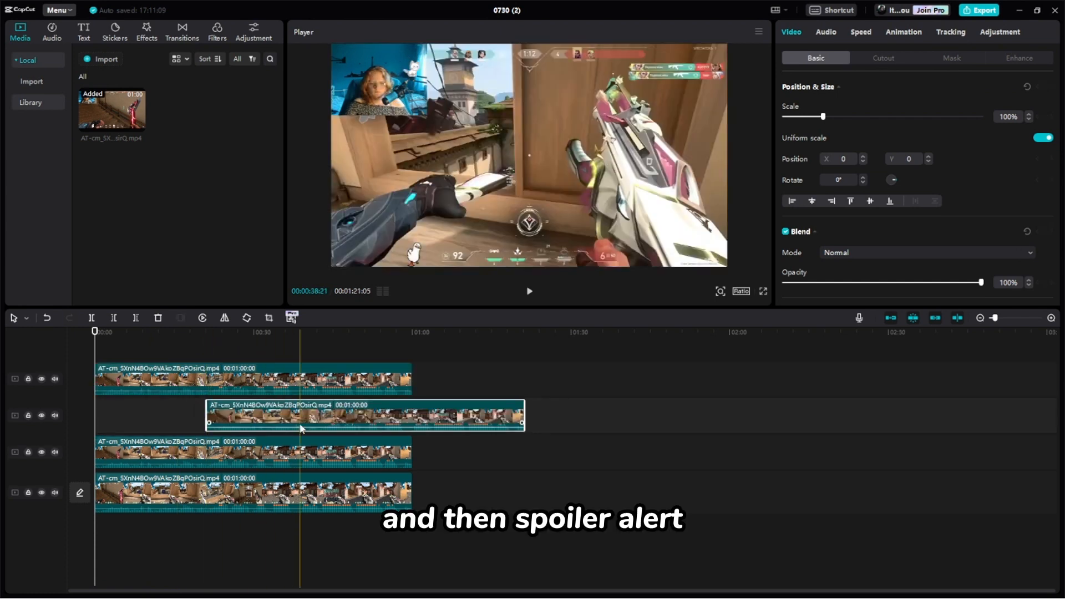
pyautogui.moveTo(298, 411); pyautogui.dragTo(189, 415)
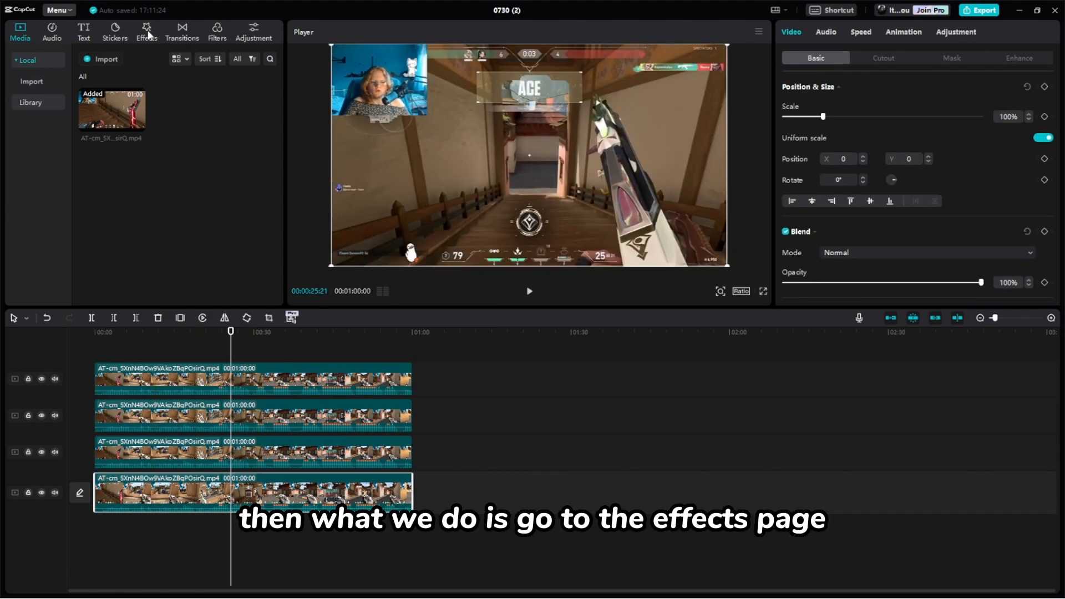
# - Find the Blur video effect and apply it to the bottom clip on the main track
pyautogui.click(148, 33)
pyautogui.scroll(-3, 228, 161)
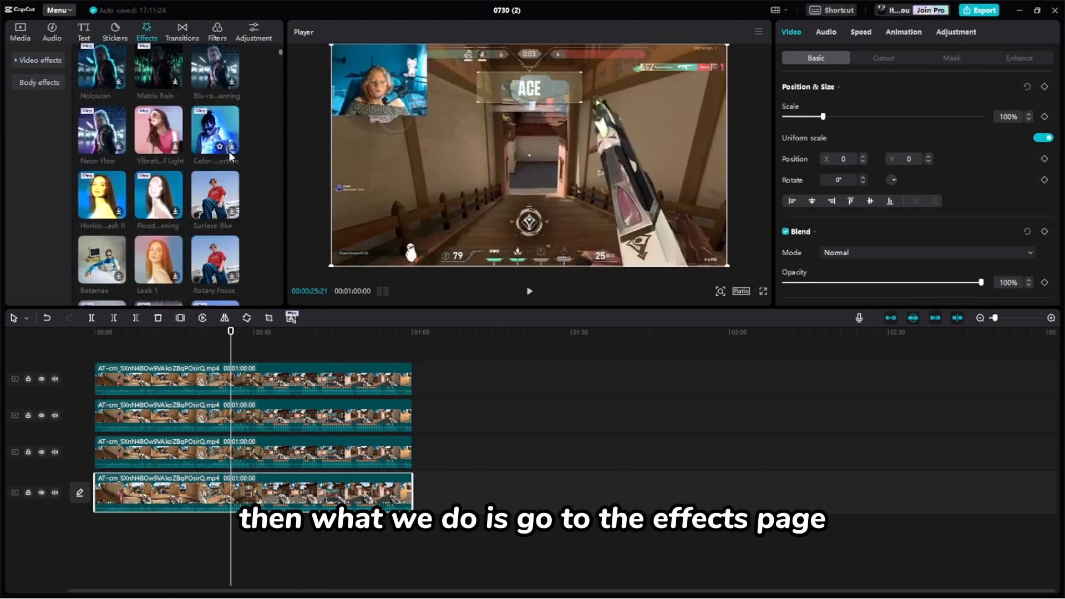
pyautogui.scroll(-5, 227, 161)
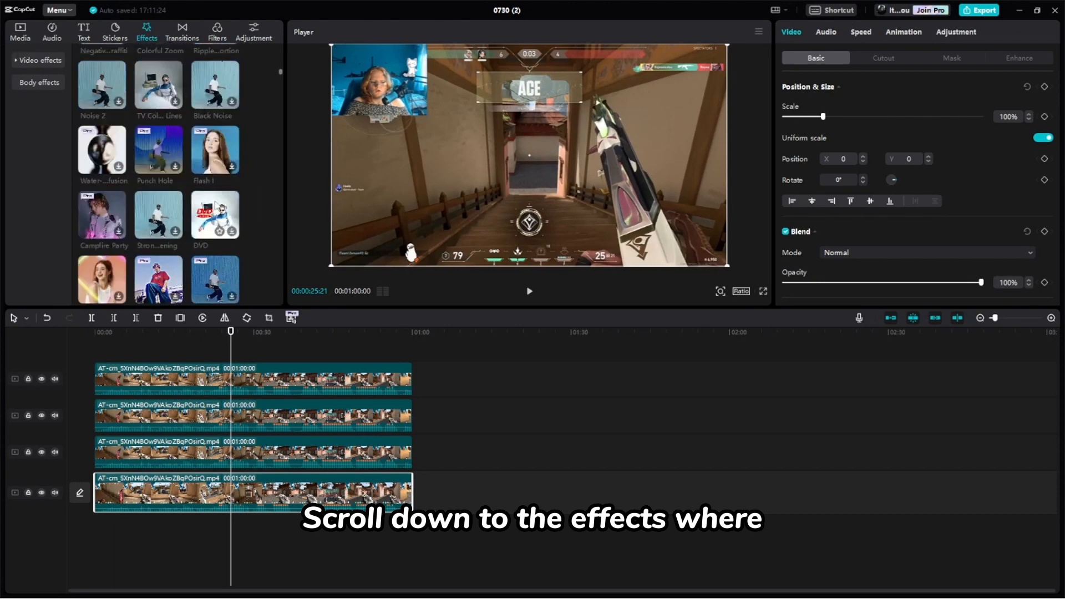
pyautogui.scroll(-5, 122, 140)
pyautogui.click(102, 111)
pyautogui.moveTo(102, 111); pyautogui.dragTo(161, 494)
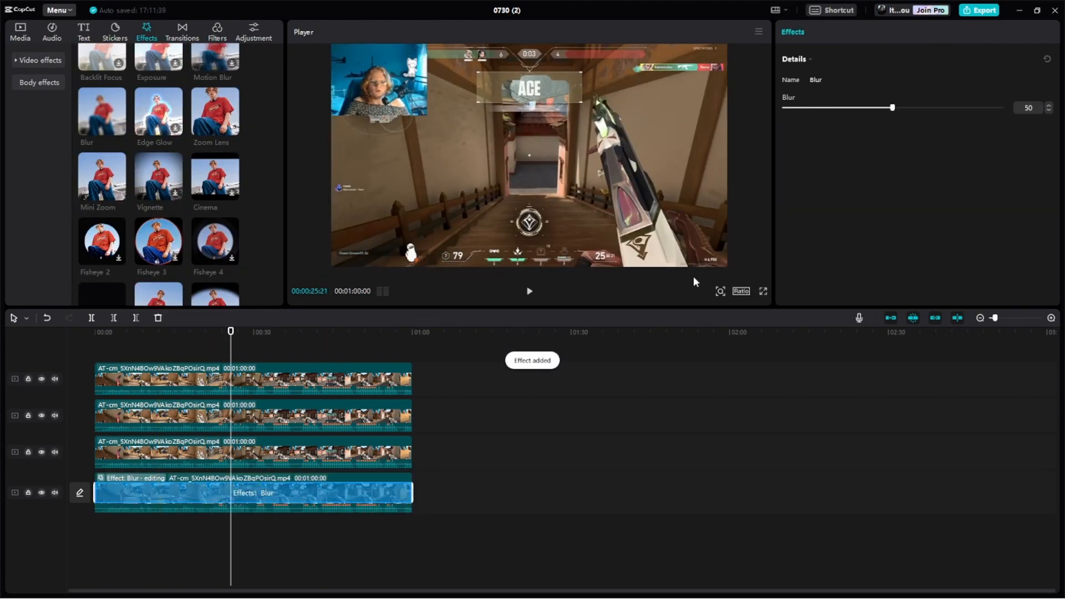
# - Set the canvas ratio to 9:16 and scale the blurred bottom clip to about 316% so it fills the frame
pyautogui.click(741, 291)
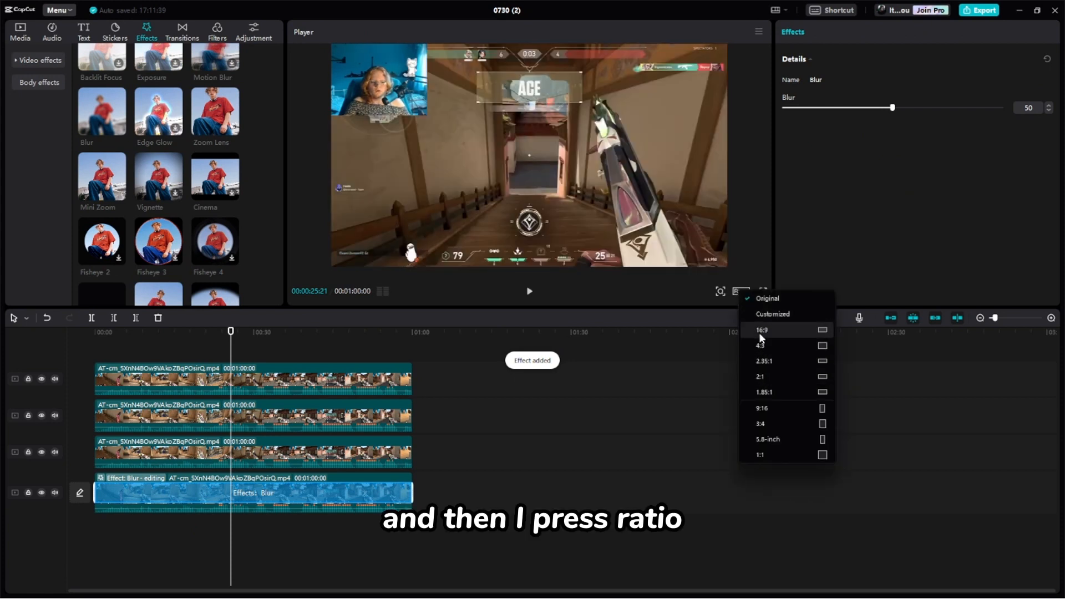
pyautogui.click(767, 407)
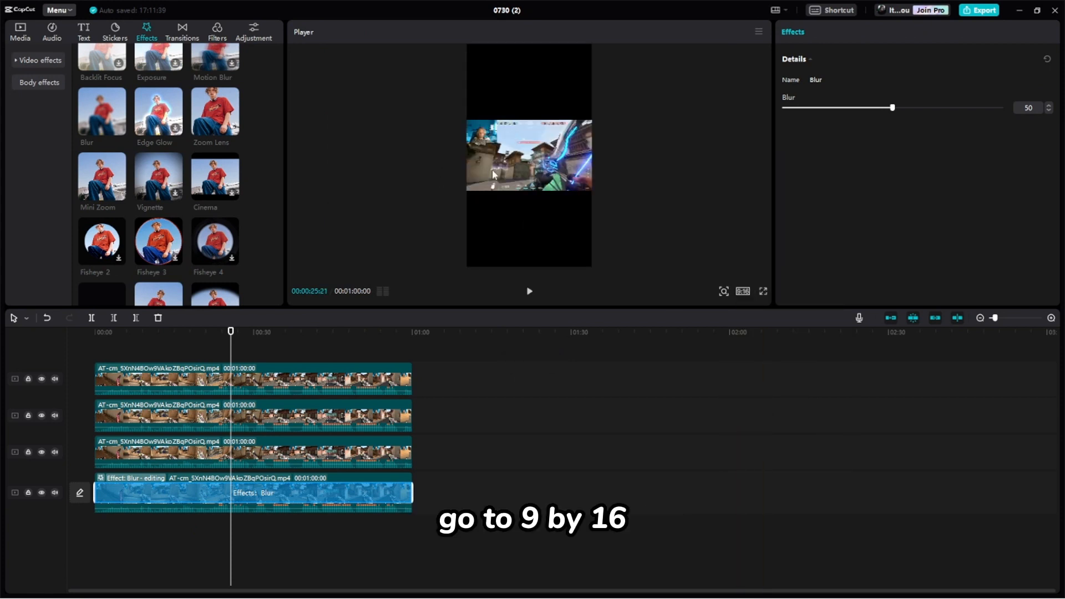
pyautogui.click(200, 500)
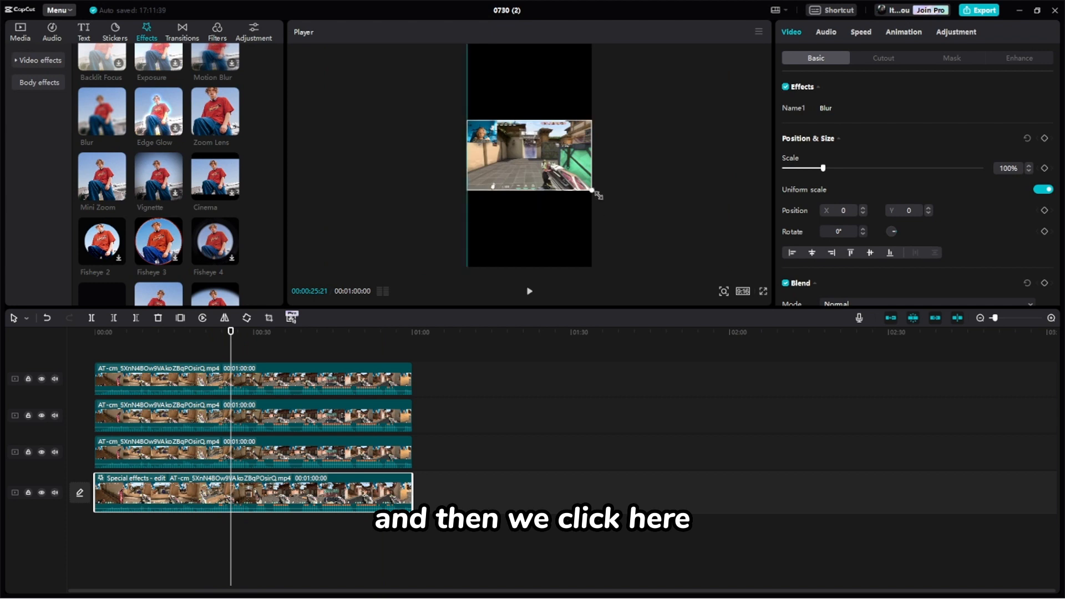
pyautogui.moveTo(598, 195); pyautogui.dragTo(721, 438)
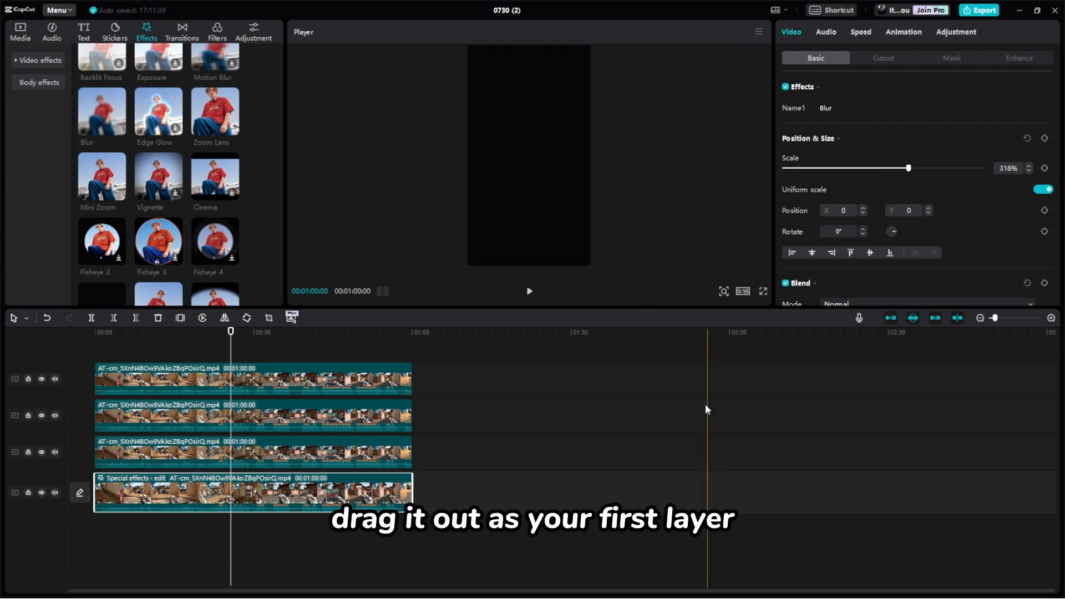
# - Lock the blurred background track and enlarge the gameplay picture above it to about 219%
pyautogui.click(28, 493)
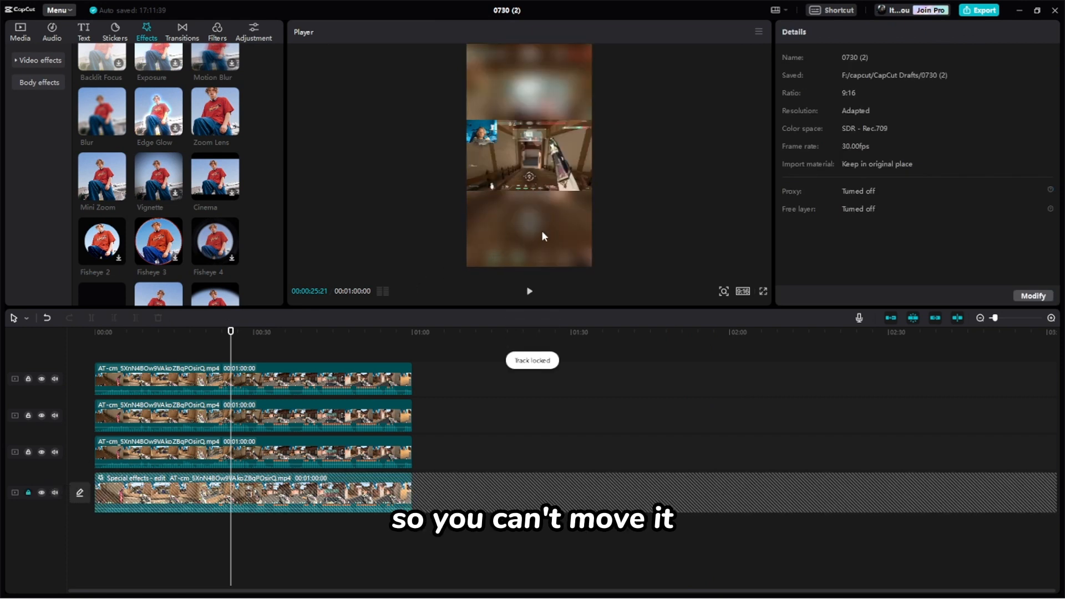
pyautogui.click(552, 149)
pyautogui.moveTo(592, 192); pyautogui.dragTo(626, 331)
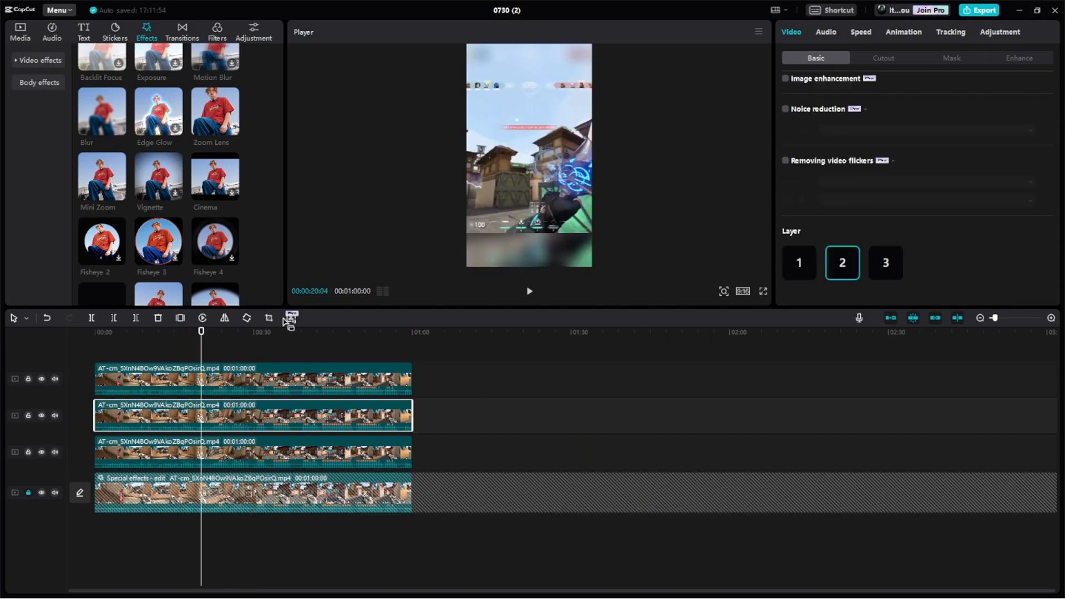
# - Crop the third clip from the bottom to the webcam area, bring it to layer 3 and shrink it
pyautogui.click(292, 317)
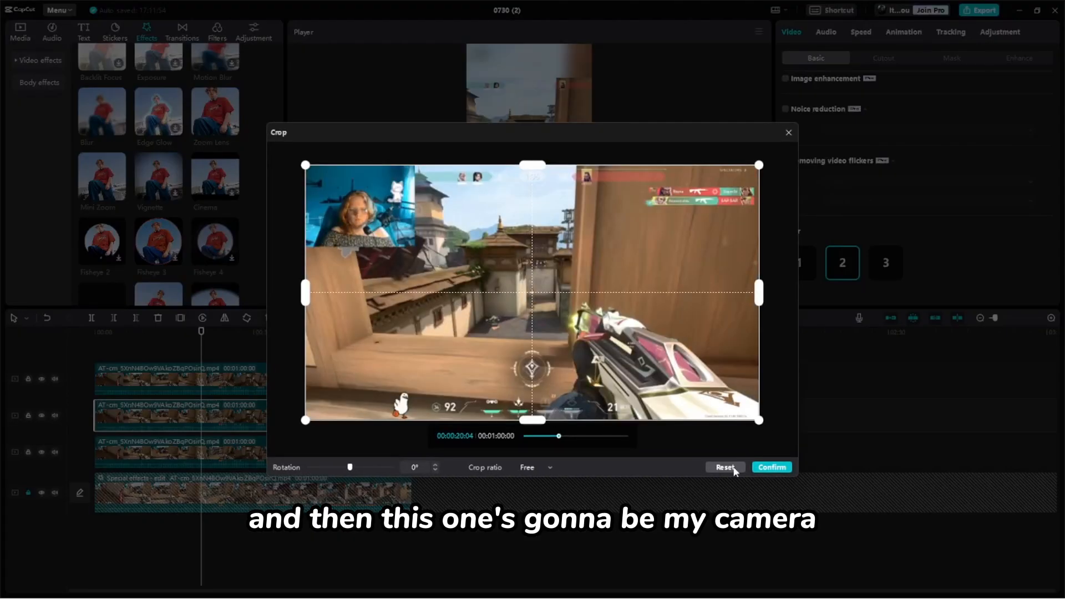
pyautogui.click(772, 468)
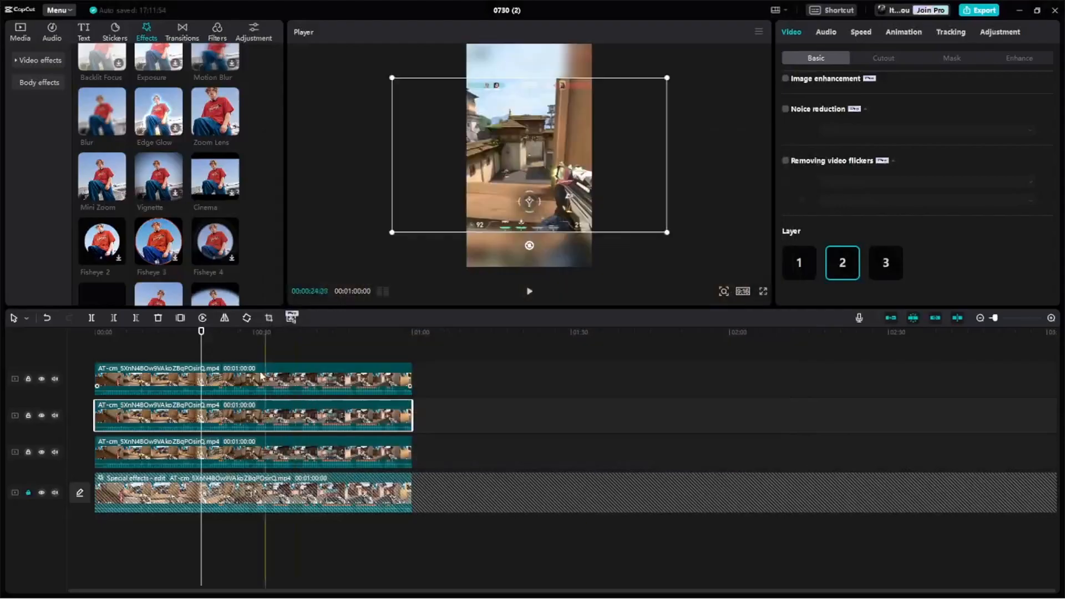
pyautogui.click(270, 320)
pyautogui.moveTo(496, 326); pyautogui.dragTo(414, 247)
pyautogui.click(757, 467)
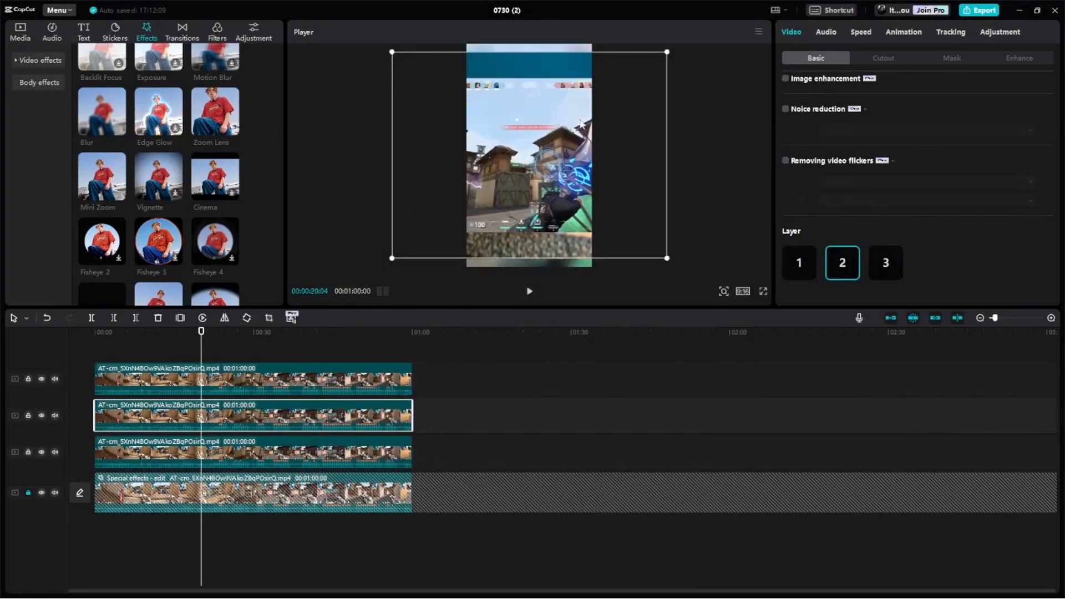
pyautogui.moveTo(668, 53); pyautogui.dragTo(614, 91)
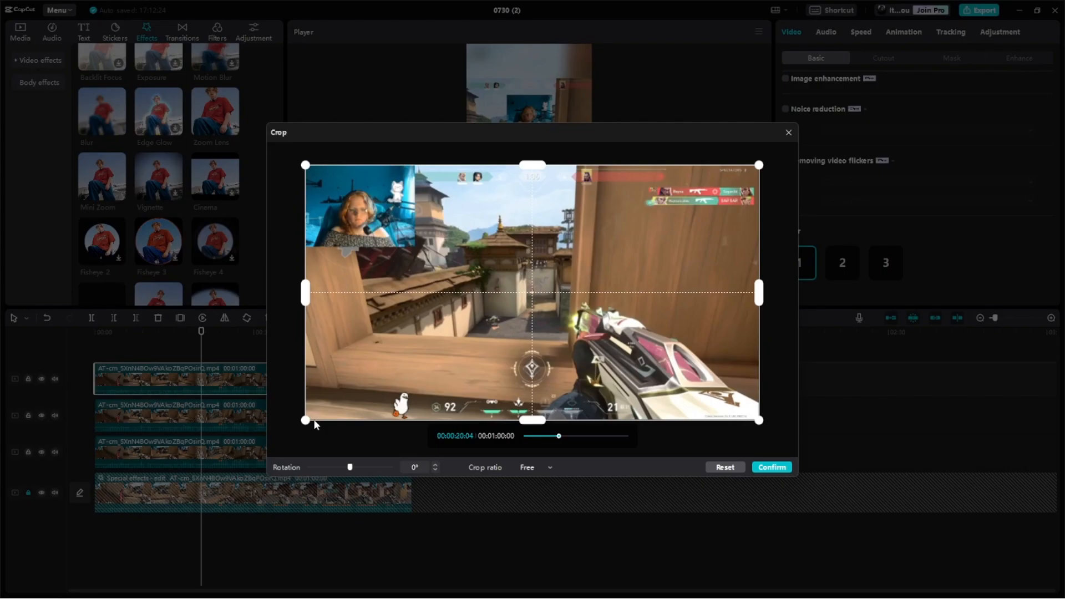
# - Crop the top clip to the kill feed, shrink it and place it at the top of the frame on layer 3
pyautogui.moveTo(307, 419); pyautogui.dragTo(635, 216)
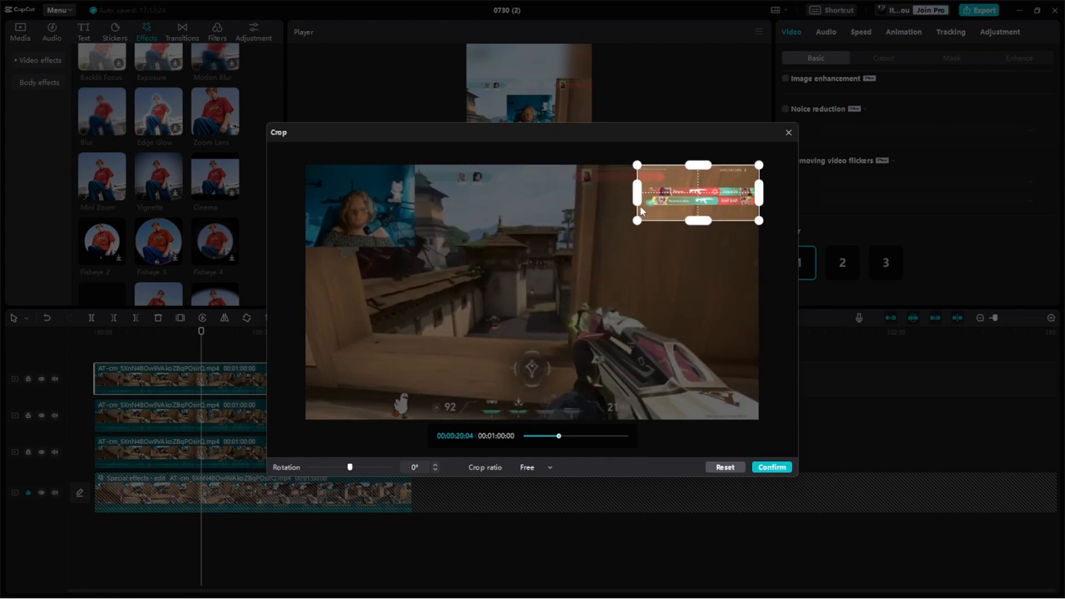
pyautogui.click(772, 467)
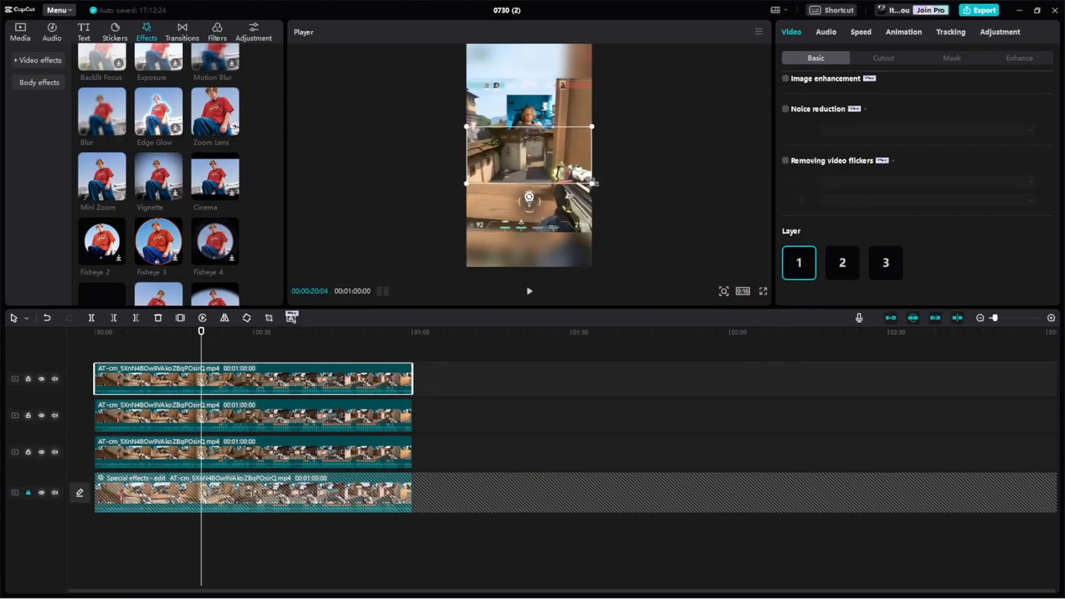
pyautogui.moveTo(592, 184); pyautogui.dragTo(530, 58)
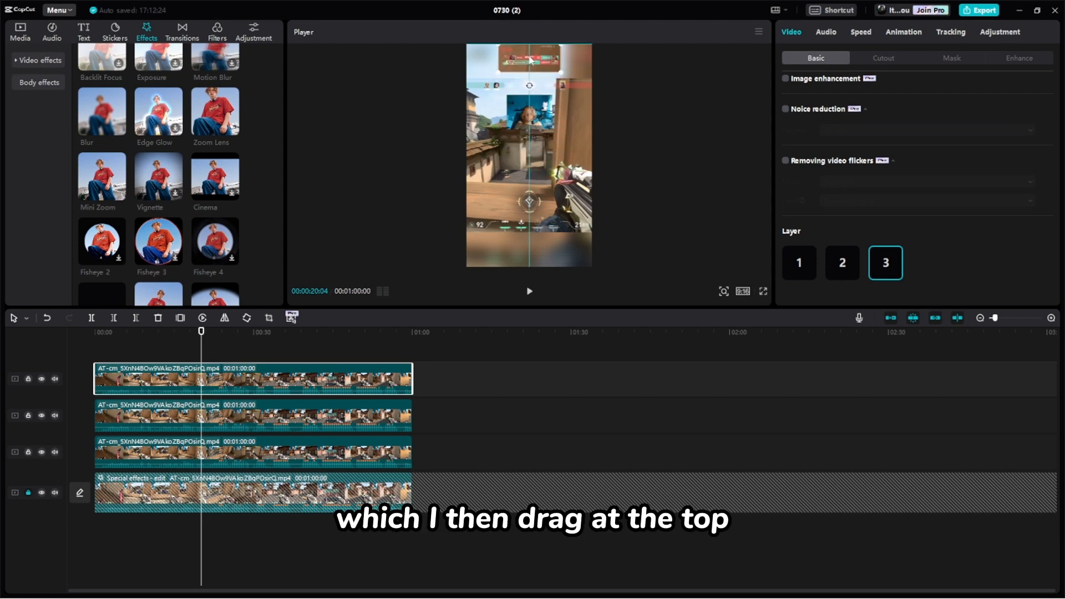
# - Preview the vertical layout in full screen, checking the placement of gameplay, webcam and kill feed
pyautogui.click(764, 291)
pyautogui.click(383, 551)
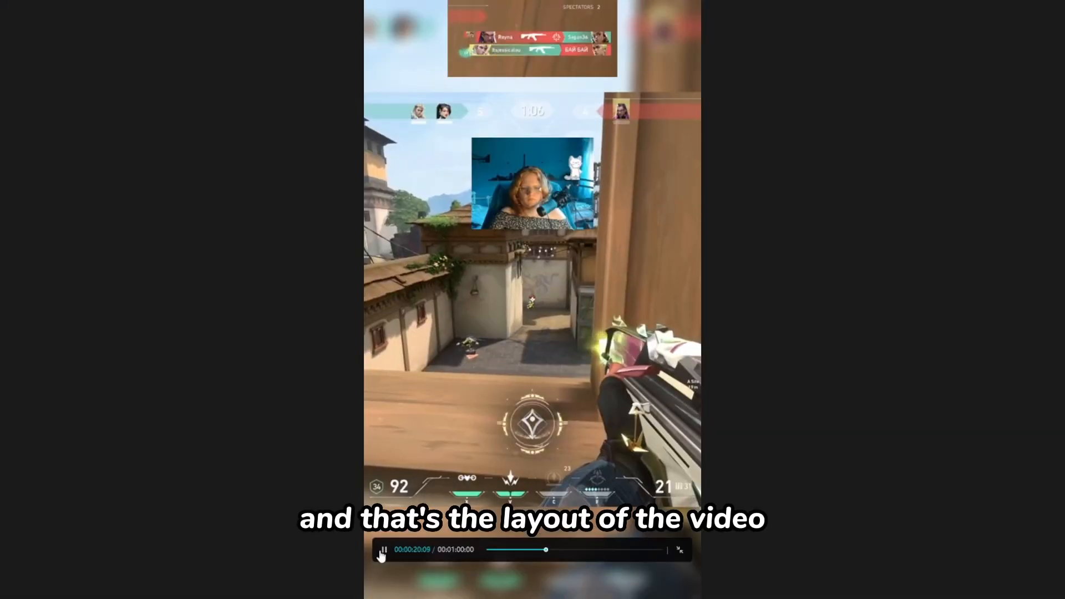
pyautogui.click(676, 551)
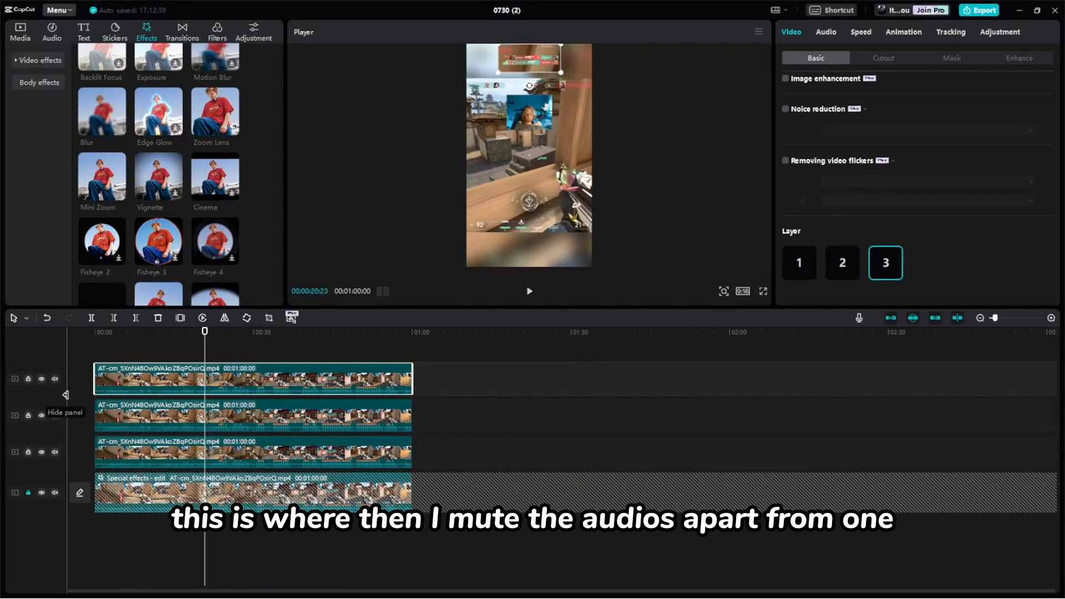
# - Mute the kill feed, webcam and blurred background tracks so only the gameplay track keeps its audio
pyautogui.click(53, 379)
pyautogui.click(53, 415)
pyautogui.click(56, 492)
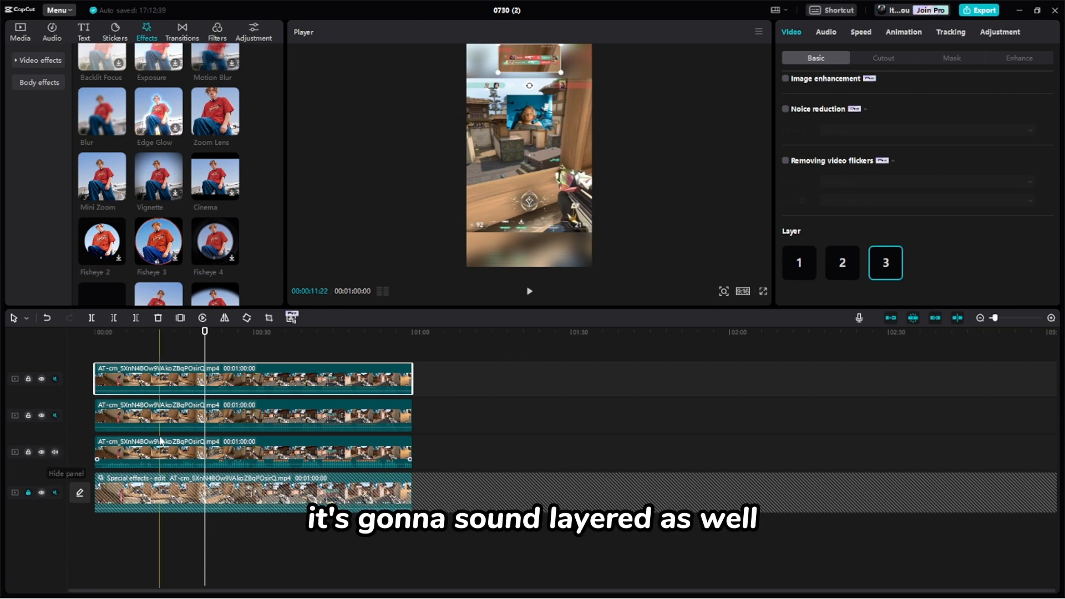
# - Play the composed video from the beginning in full screen to check its picture and sound
pyautogui.moveTo(205, 335); pyautogui.dragTo(88, 347)
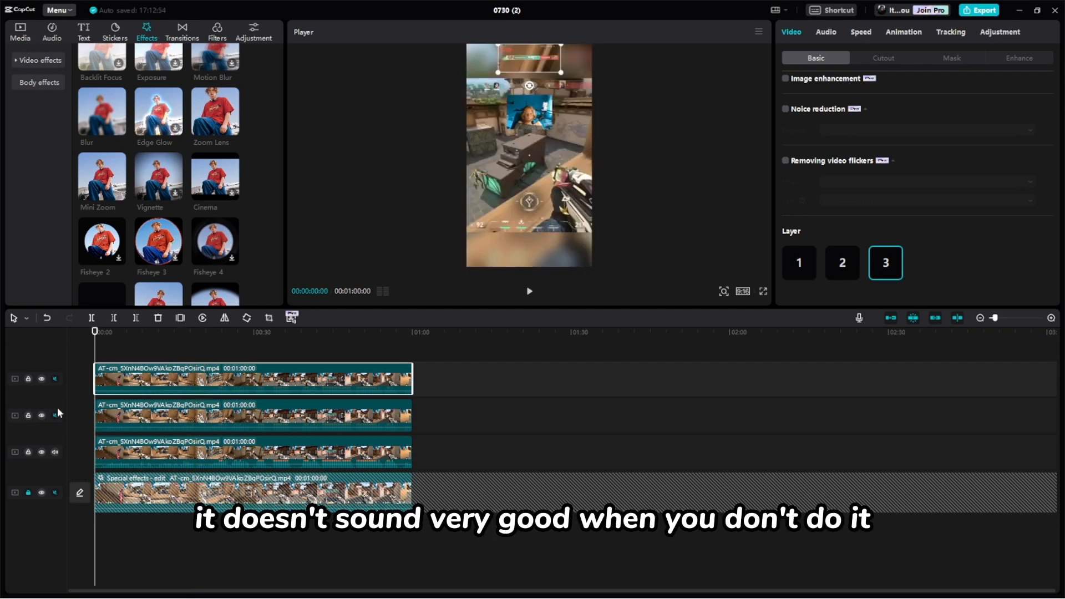
pyautogui.click(55, 452)
pyautogui.click(530, 291)
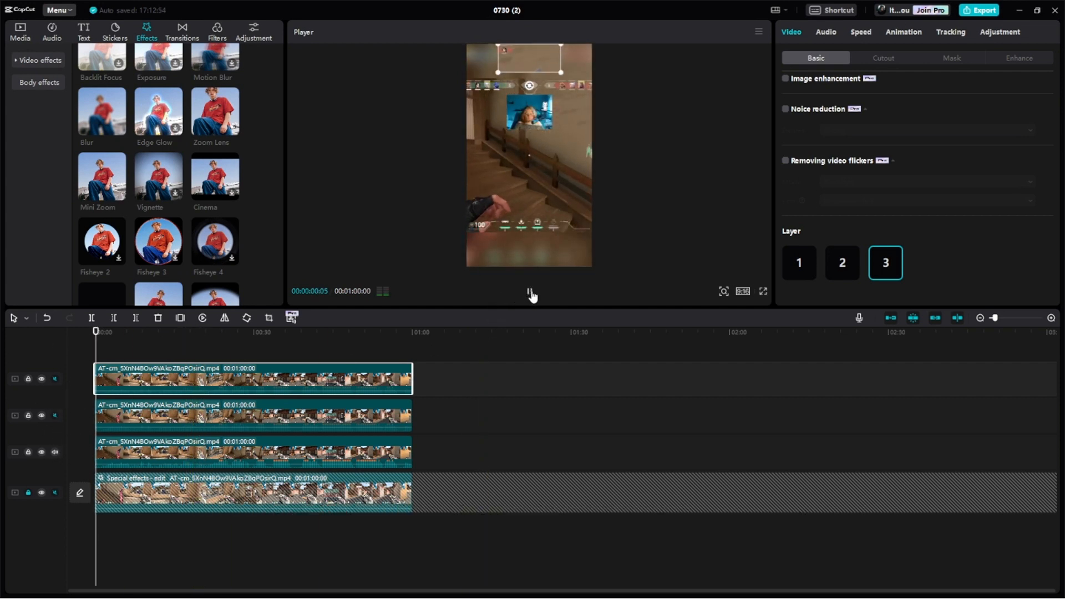
pyautogui.click(763, 291)
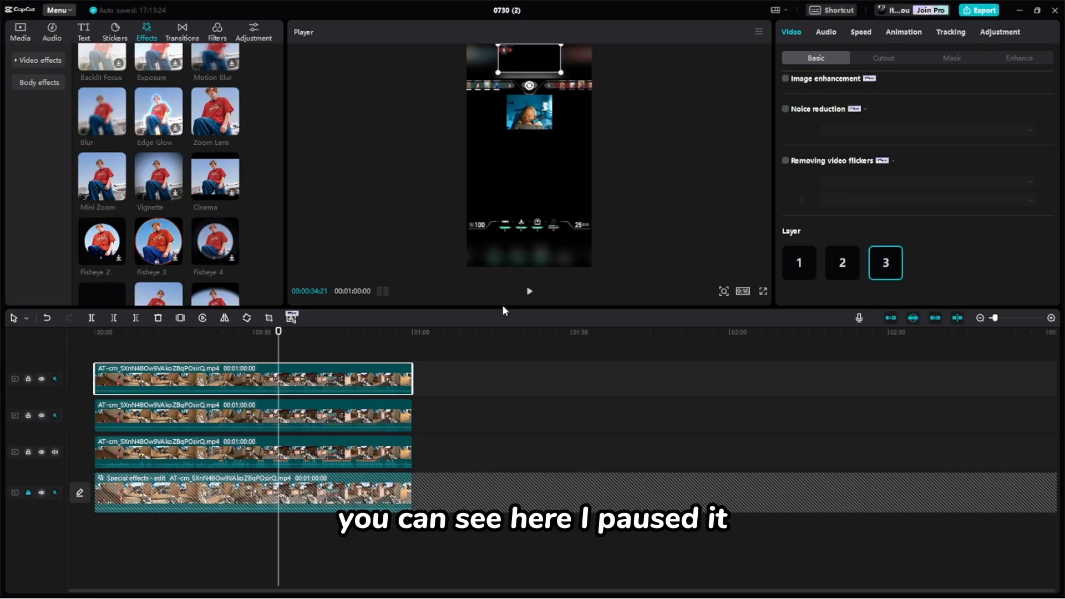
# - Unlock the blurred background track and play the video on from about 33 seconds
pyautogui.click(29, 493)
pyautogui.click(273, 333)
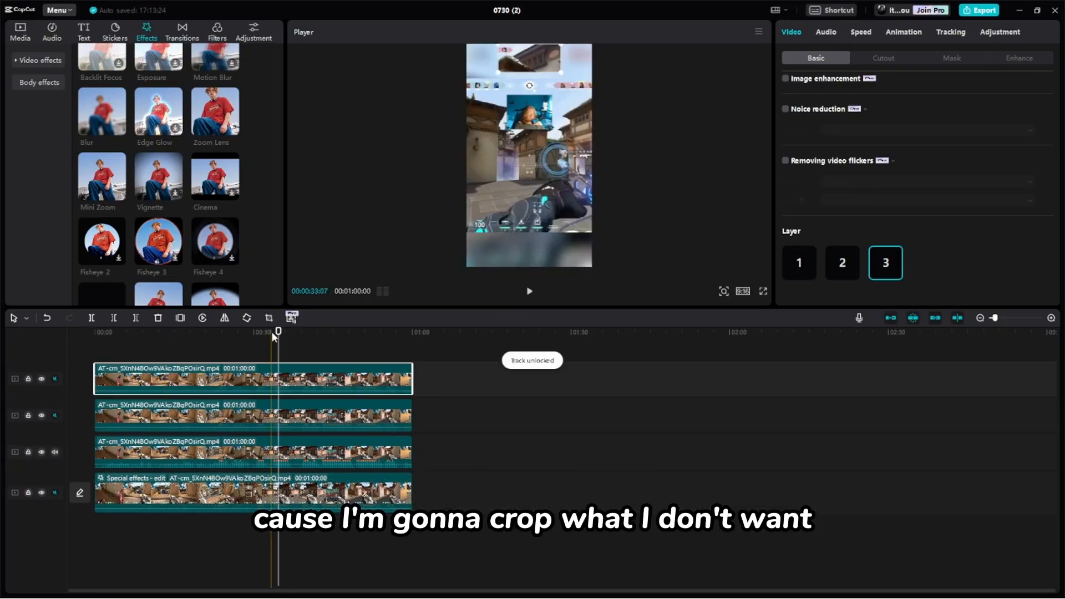
pyautogui.click(530, 291)
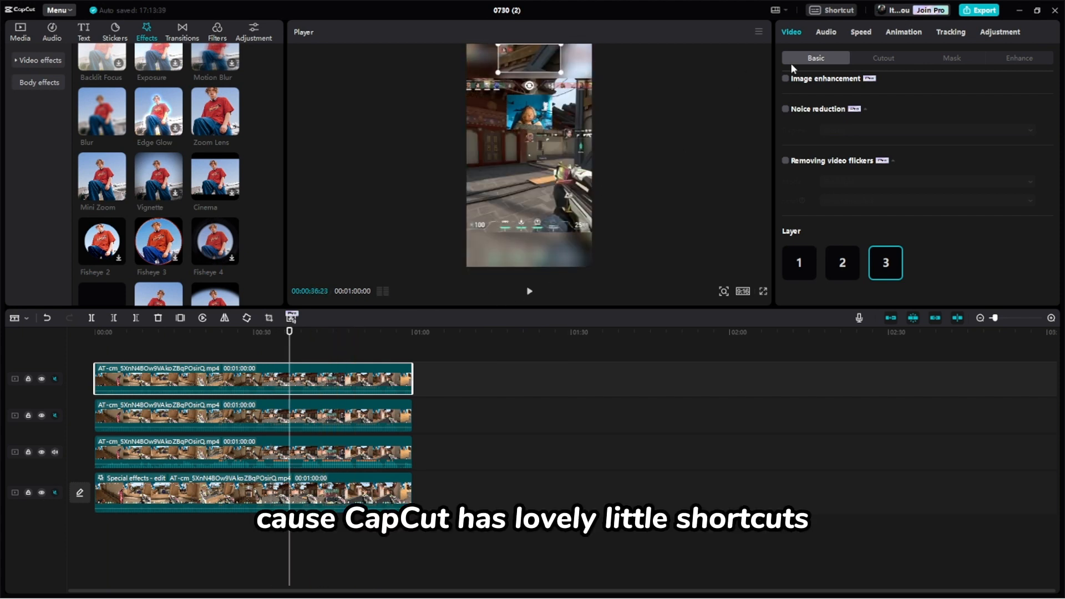
# - Look through the timeline keyboard shortcuts for the split and selection commands
pyautogui.click(828, 11)
pyautogui.scroll(-2, 466, 278)
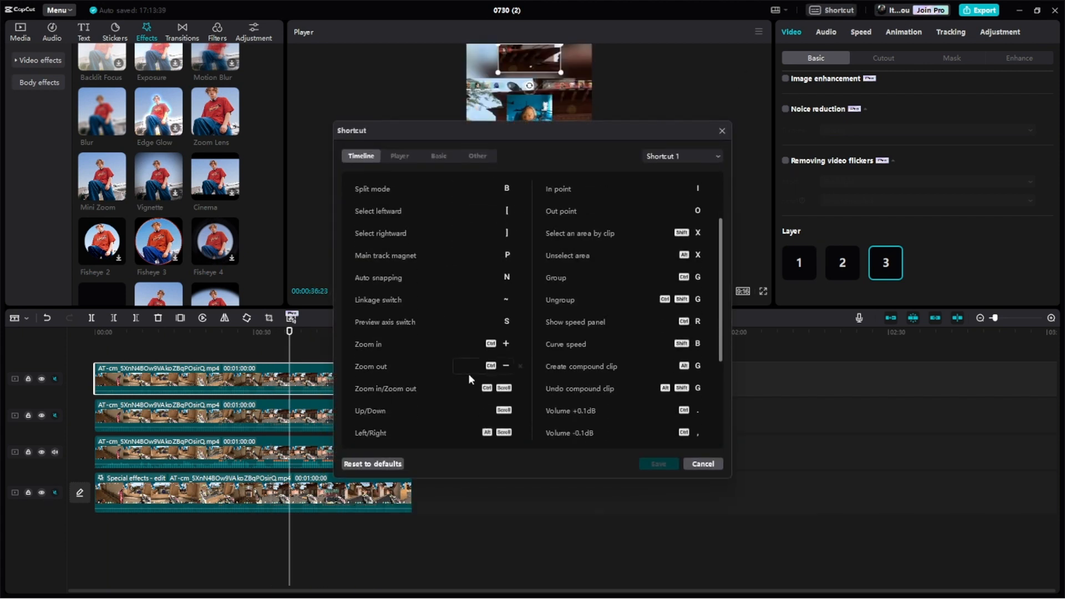
pyautogui.scroll(2, 469, 374)
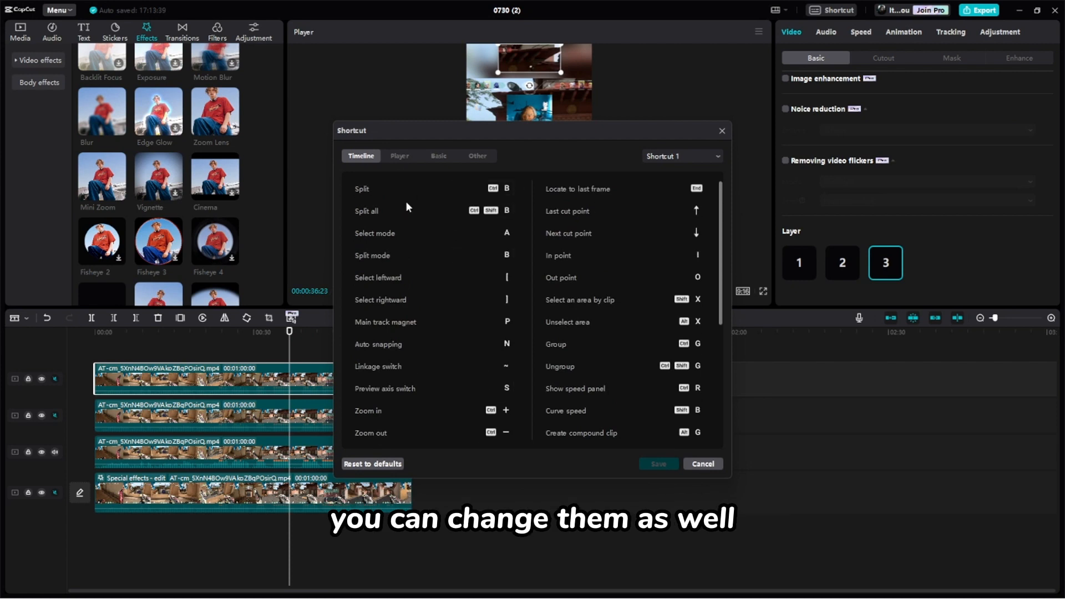
# - Close the shortcut list and split all four stacked clips at the playhead, at 00:00:36:23
pyautogui.click(703, 463)
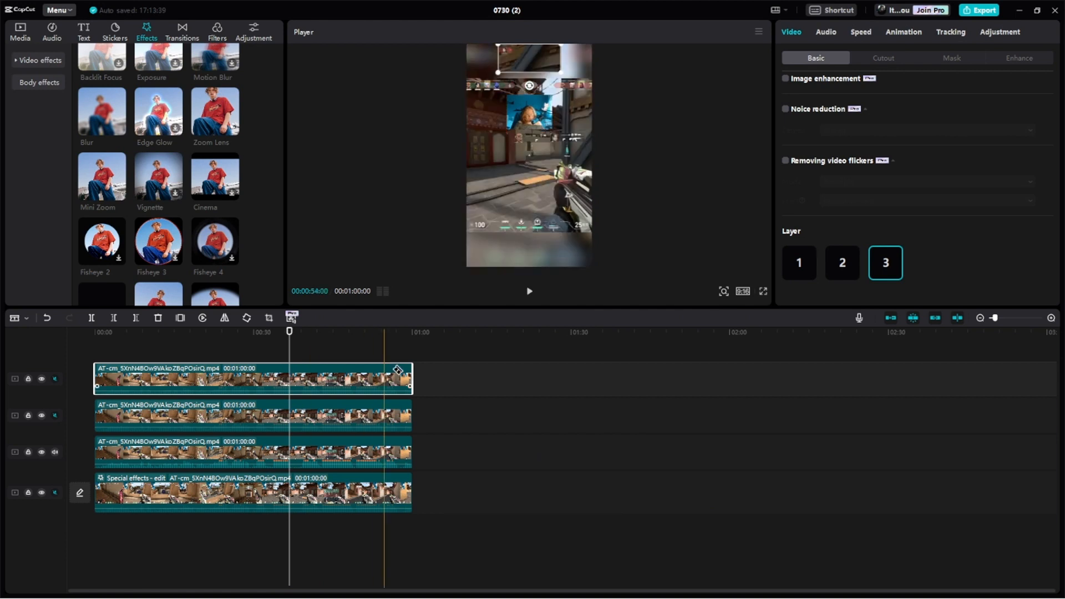
pyautogui.press('b')
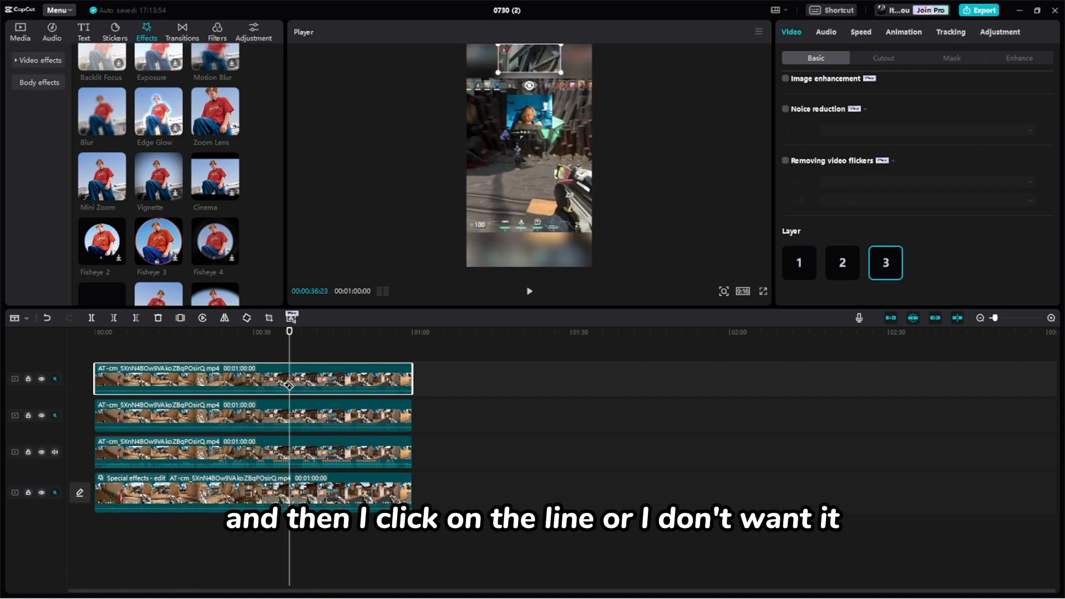
pyautogui.click(287, 384)
pyautogui.click(288, 416)
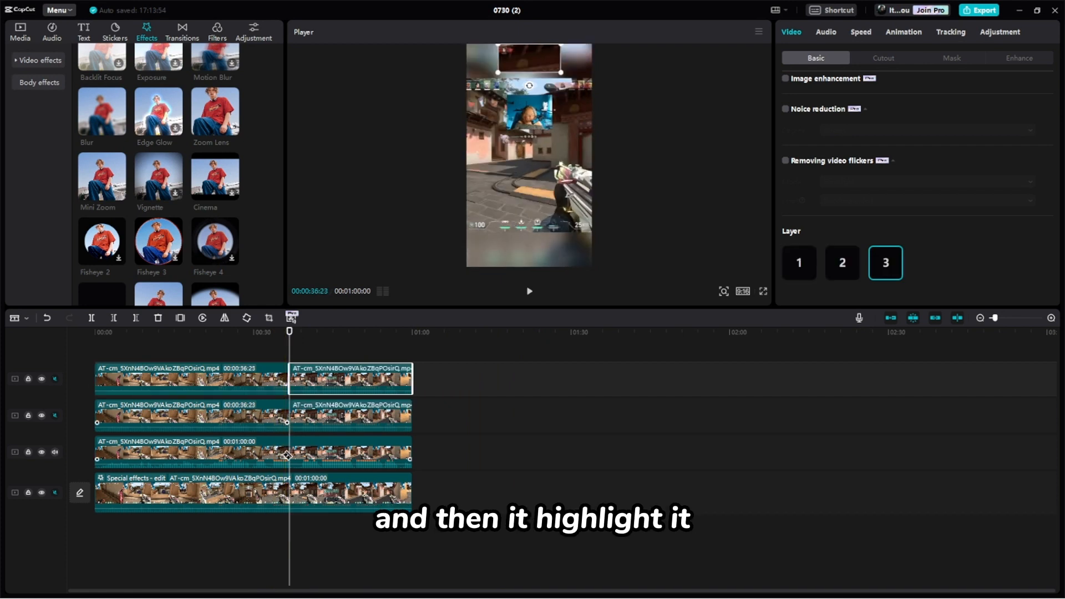
pyautogui.click(289, 447)
pyautogui.click(288, 489)
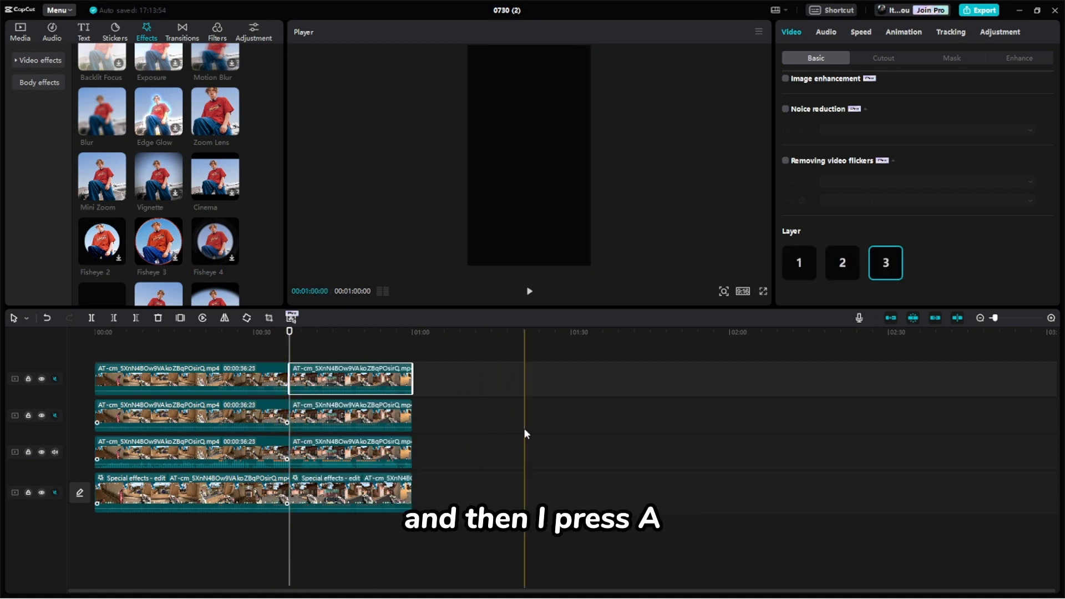
# - Delete the clip pieces after the split on all four tracks
pyautogui.click(353, 492)
pyautogui.press('Delete')
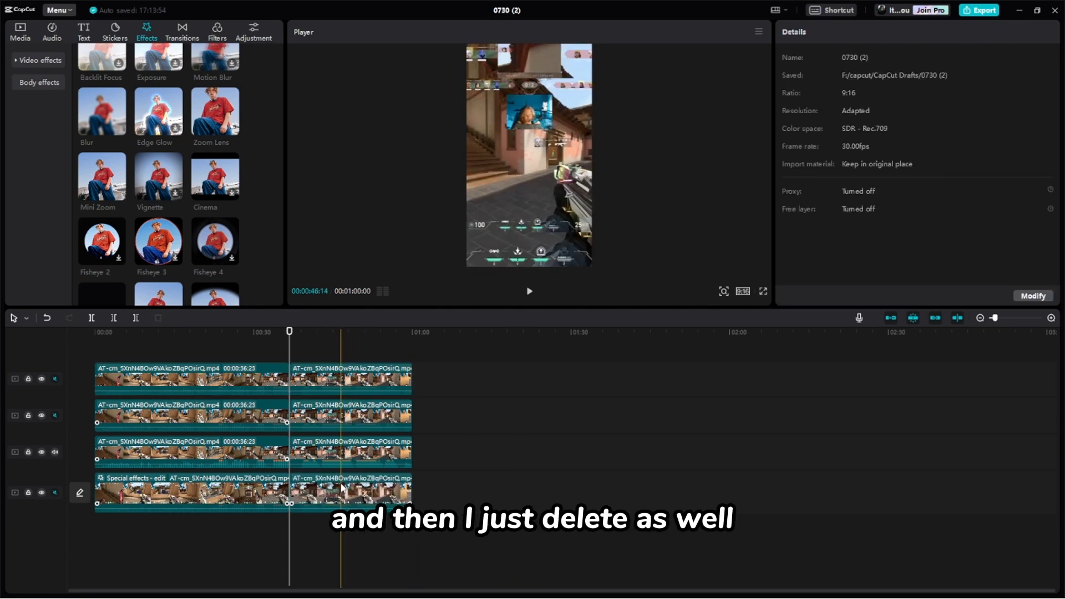
pyautogui.click(341, 489)
pyautogui.press('Delete')
pyautogui.click(349, 453)
pyautogui.press('Delete')
pyautogui.click(346, 415)
pyautogui.press('Delete')
pyautogui.click(343, 384)
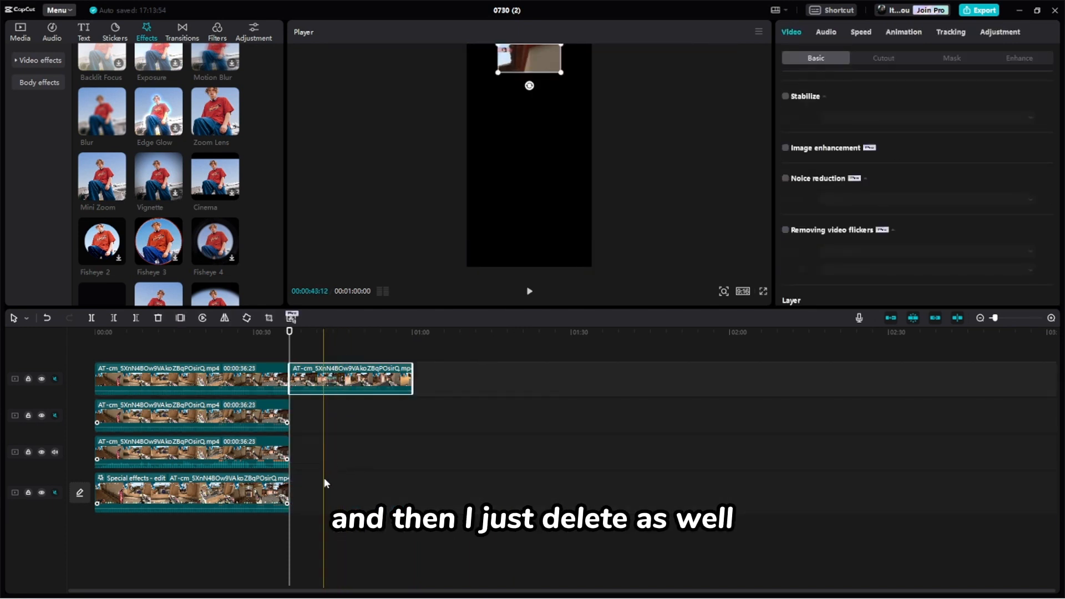
pyautogui.press('Delete')
# - Return the playhead to the start and generate English auto captions for the video
pyautogui.moveTo(287, 333); pyautogui.dragTo(45, 329)
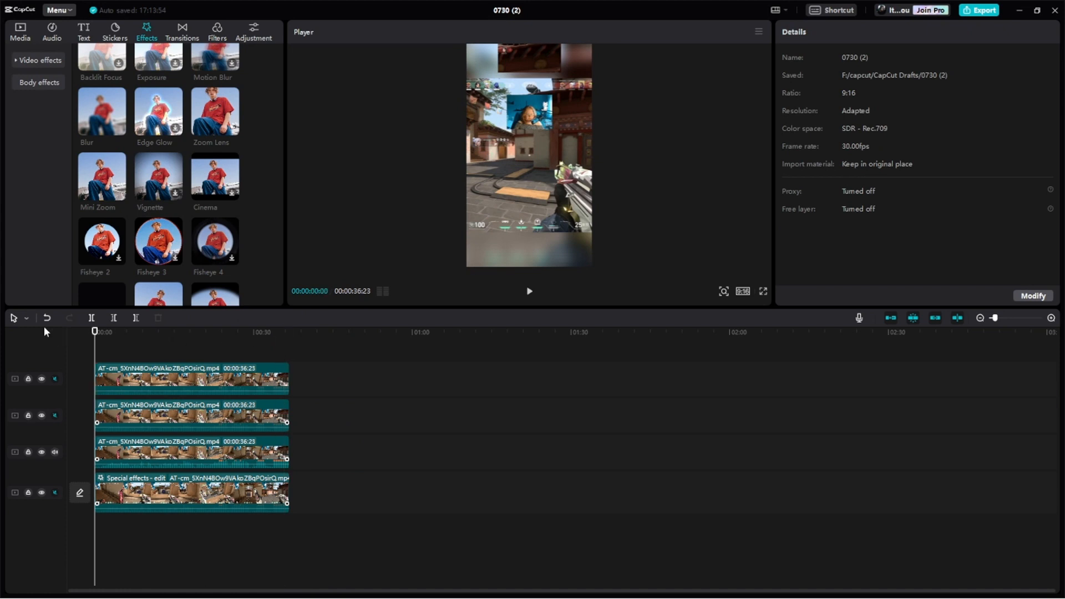
pyautogui.scroll(3, 78, 83)
pyautogui.click(22, 34)
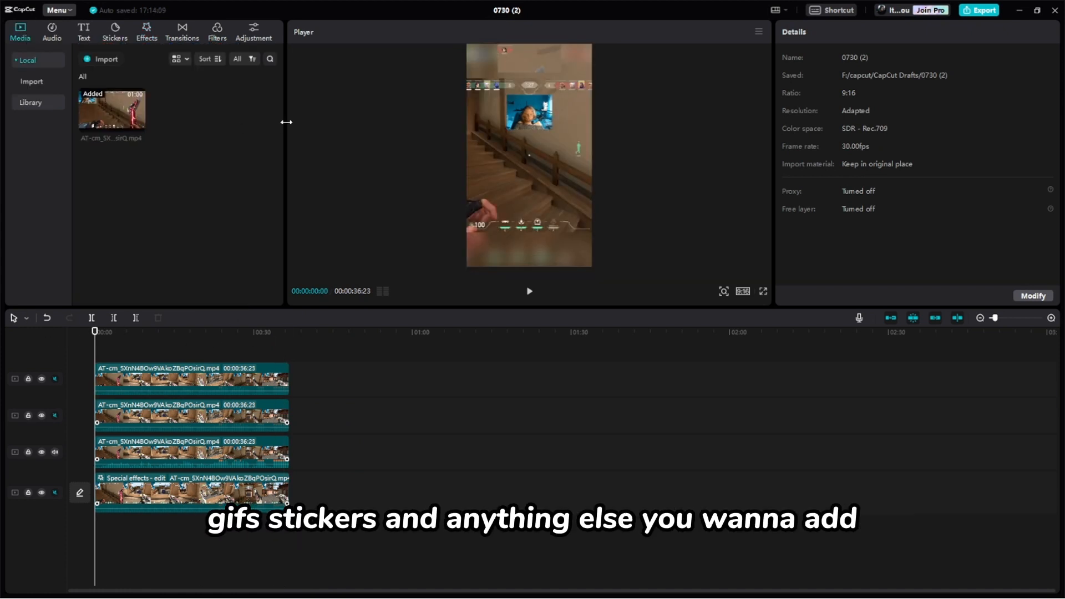
pyautogui.click(73, 33)
pyautogui.click(46, 147)
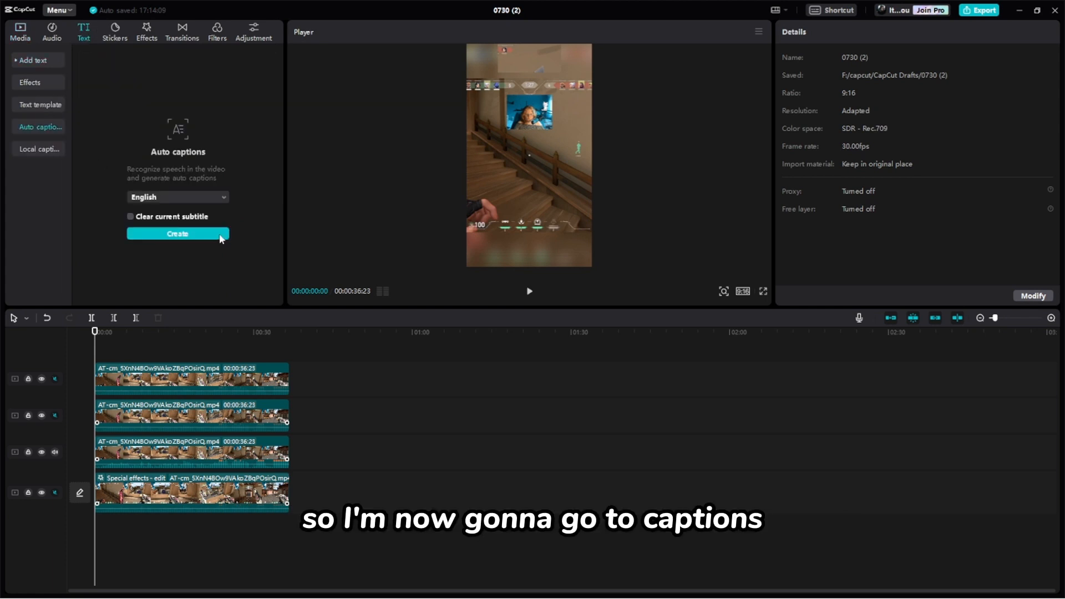
pyautogui.click(200, 233)
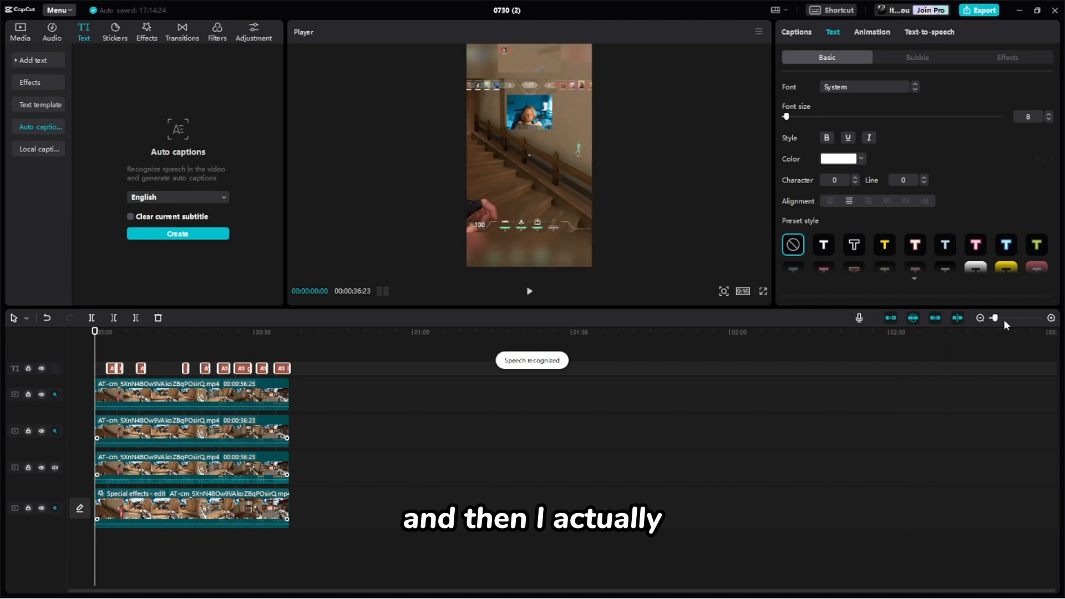
# - Delete the captions "they probably shooting themselves", "that they probably" and "spike down in the oven"
pyautogui.moveTo(1004, 318); pyautogui.dragTo(1007, 318)
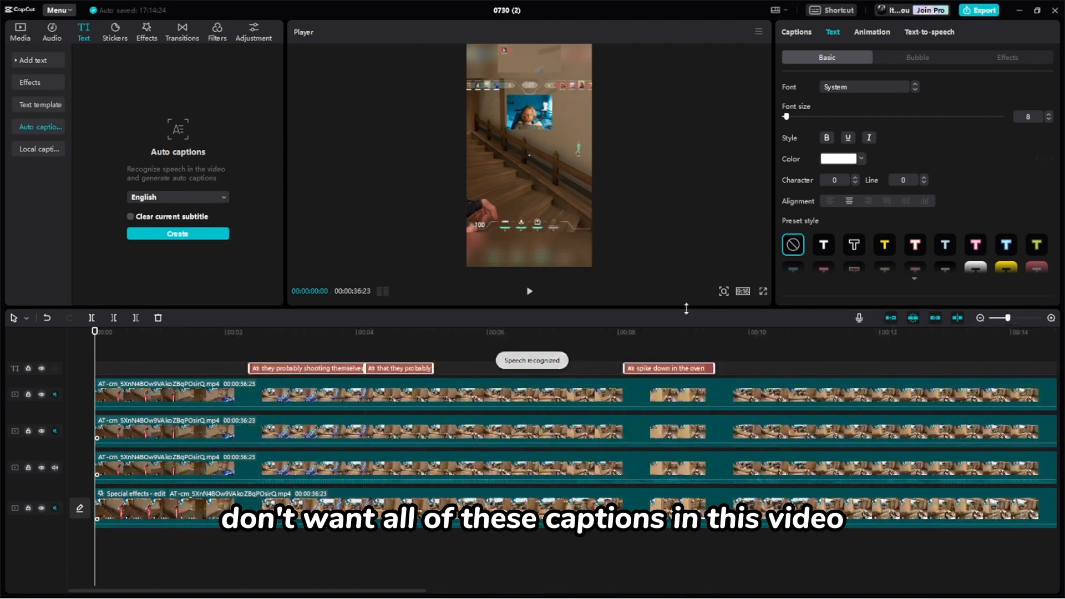
pyautogui.click(529, 290)
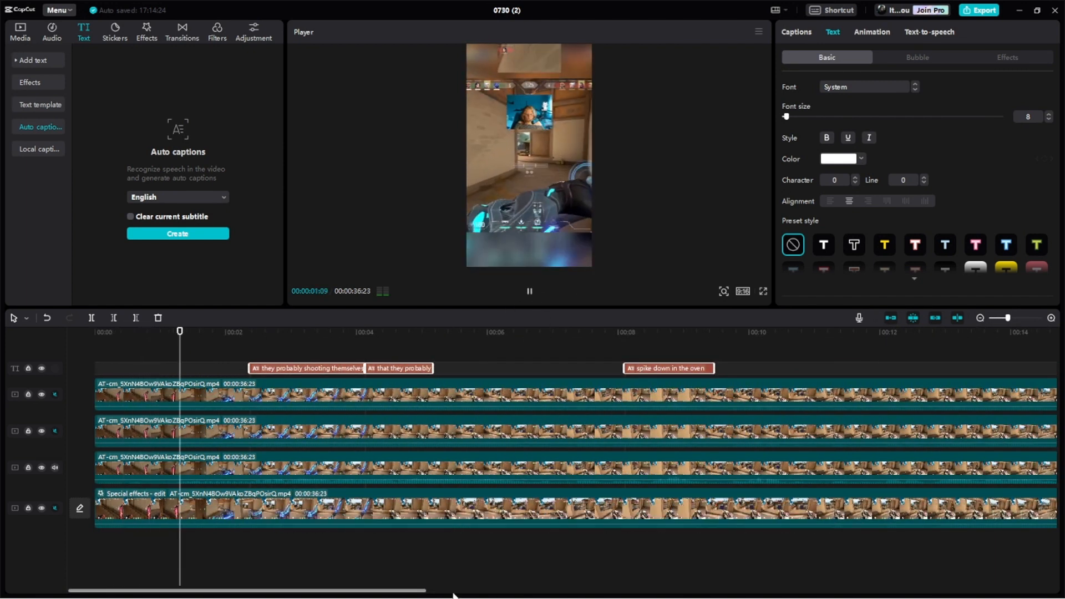
pyautogui.moveTo(340, 591); pyautogui.dragTo(351, 591)
pyautogui.click(309, 371)
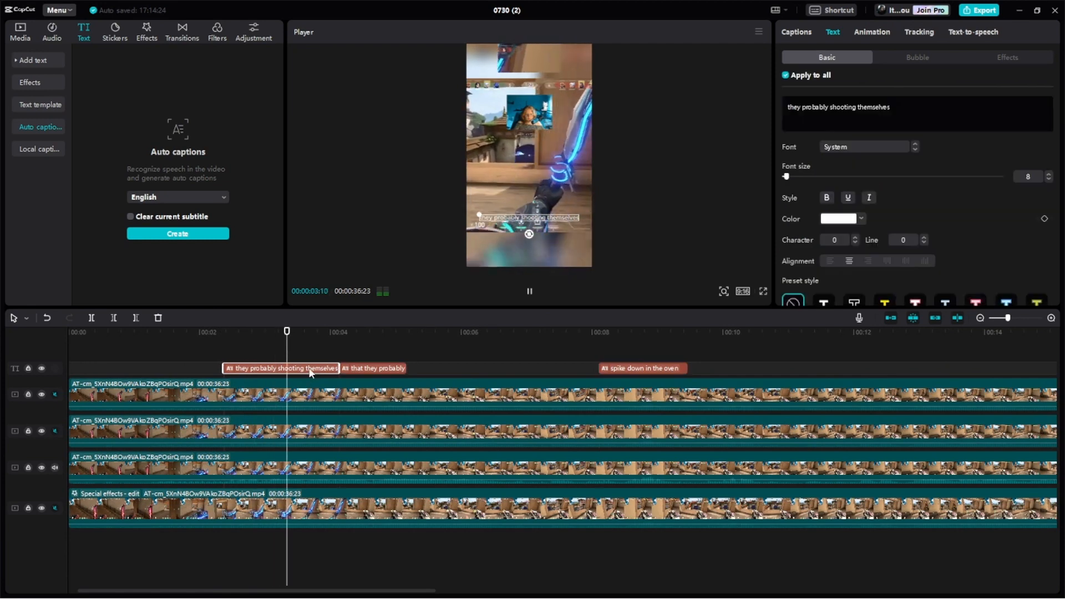
pyautogui.press('Delete')
pyautogui.click(383, 371)
pyautogui.press('Delete')
pyautogui.click(656, 369)
pyautogui.press('Delete')
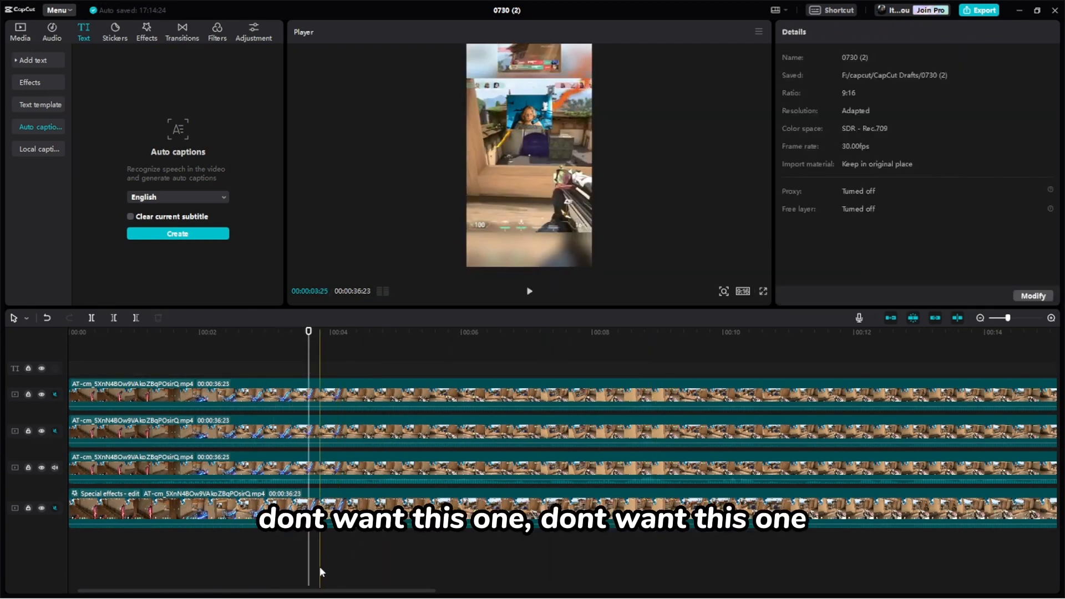
# - Delete the "enemy" and "one enemy remaining" captions further along the timeline
pyautogui.moveTo(321, 591); pyautogui.dragTo(652, 557)
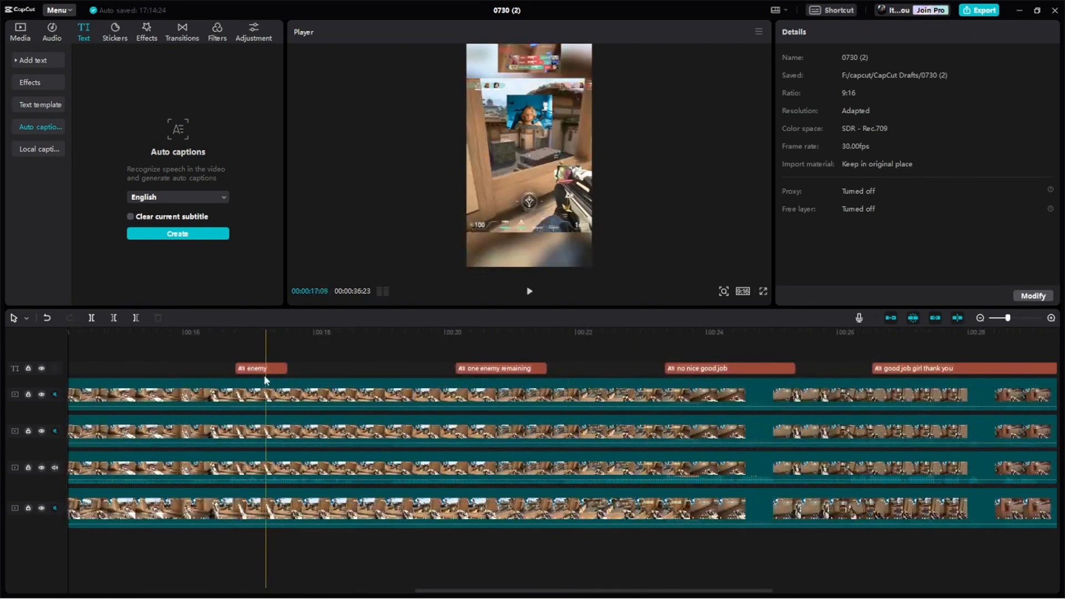
pyautogui.click(264, 370)
pyautogui.press('Delete')
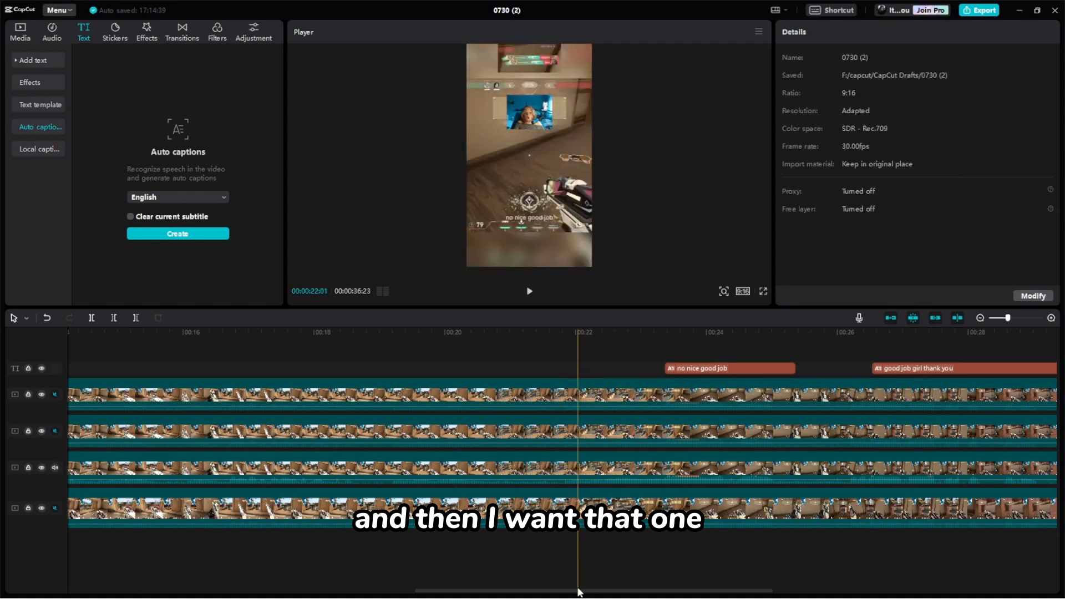
# - Play the captions from about 22 seconds and split "no nice good job" into "no" and "nice good job"
pyautogui.moveTo(577, 590); pyautogui.dragTo(744, 567)
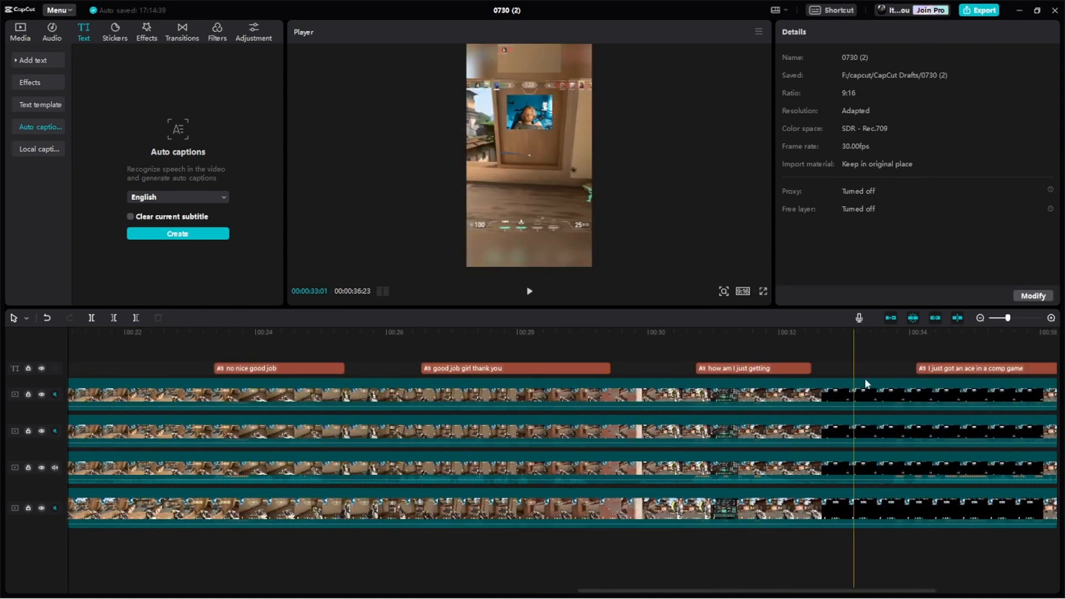
pyautogui.click(150, 341)
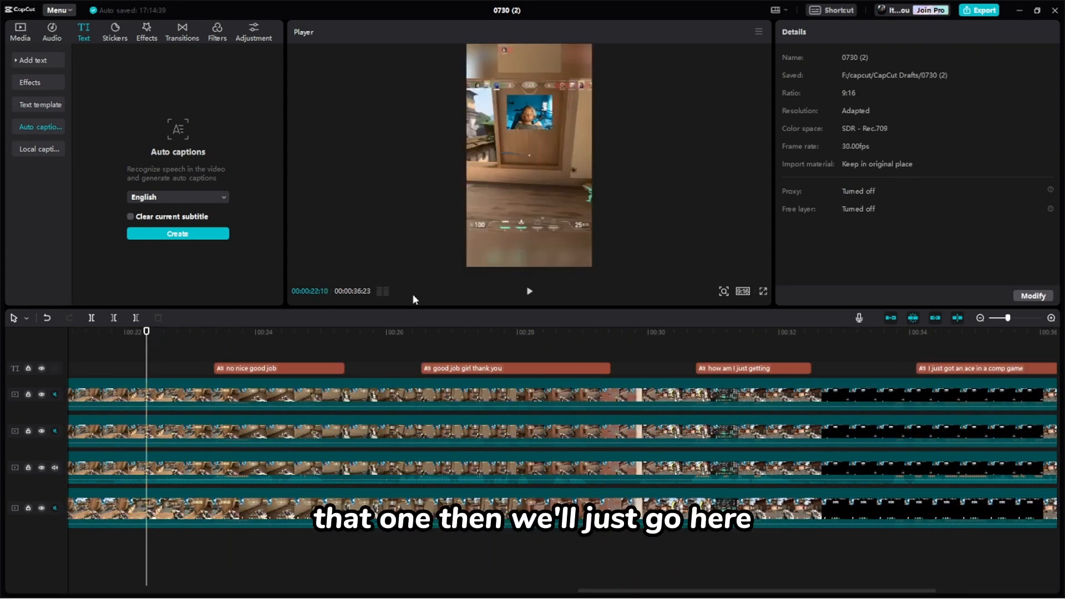
pyautogui.click(529, 291)
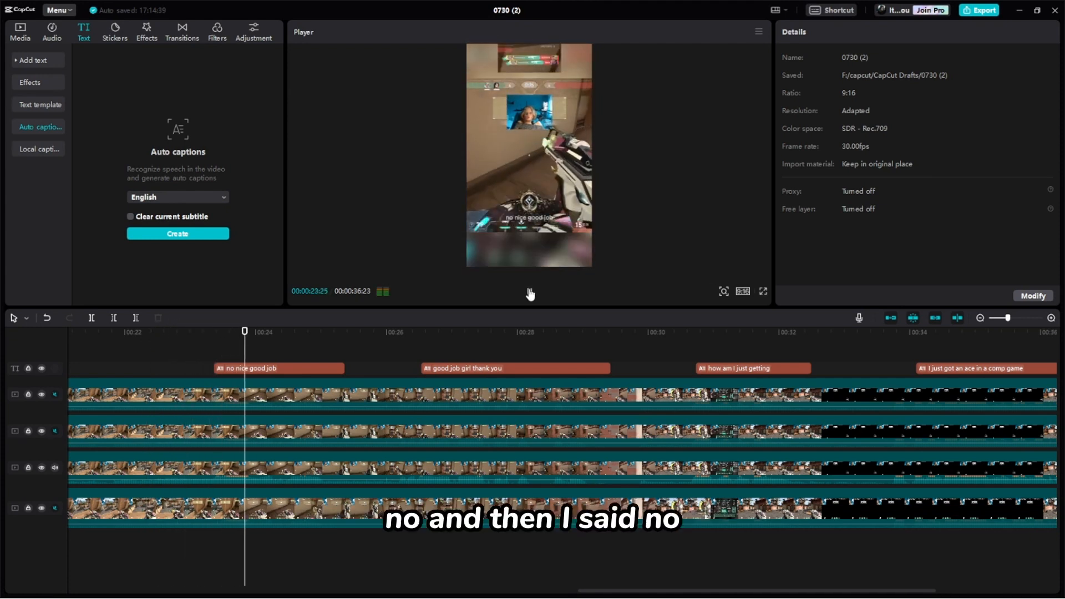
pyautogui.click(273, 369)
pyautogui.click(804, 102)
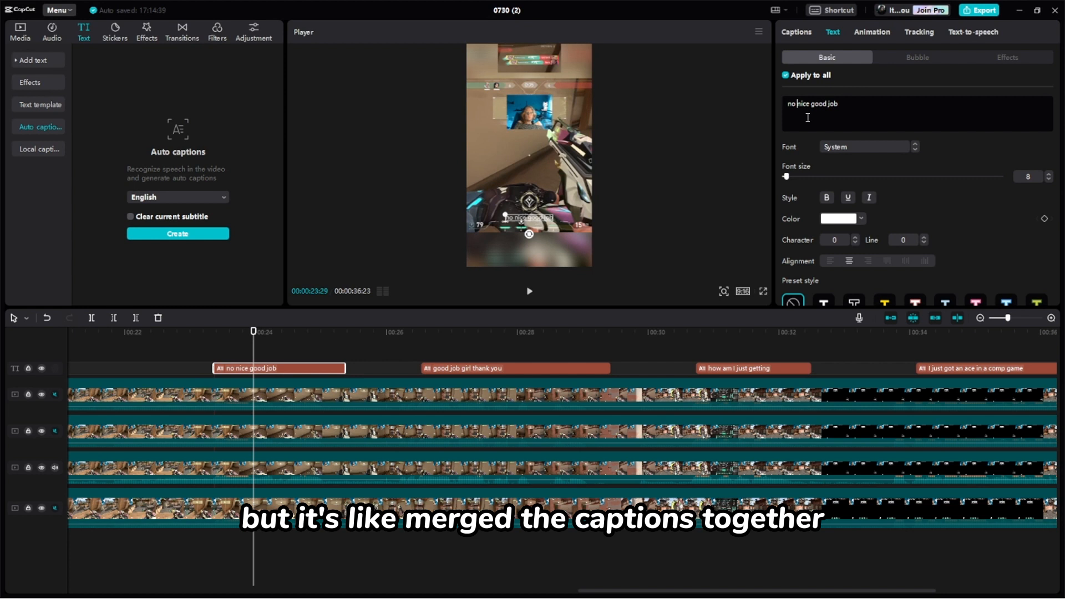
pyautogui.click(799, 32)
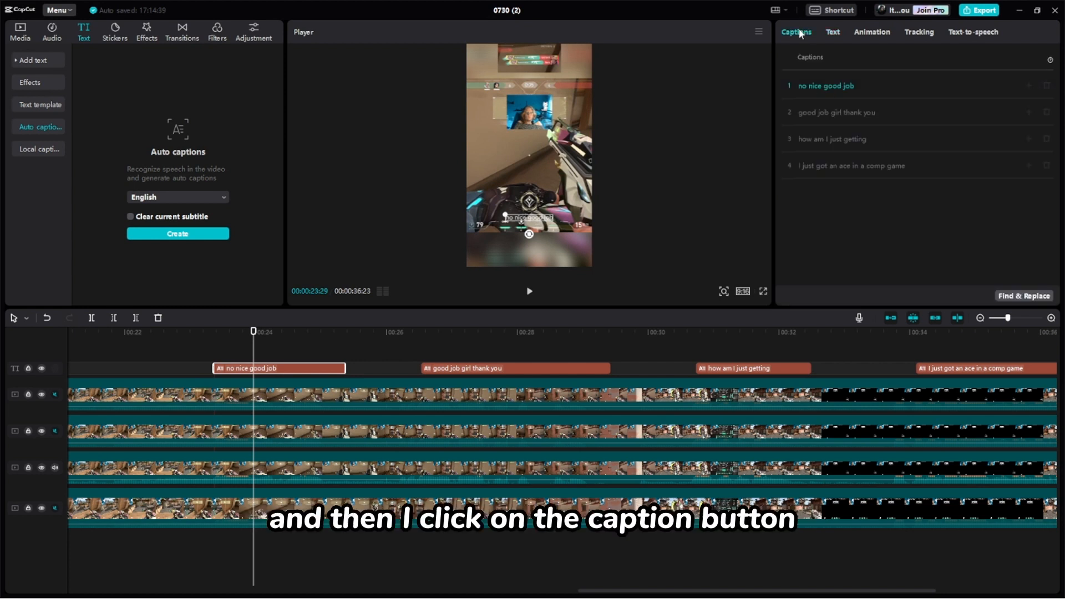
pyautogui.click(810, 87)
pyautogui.press('Return')
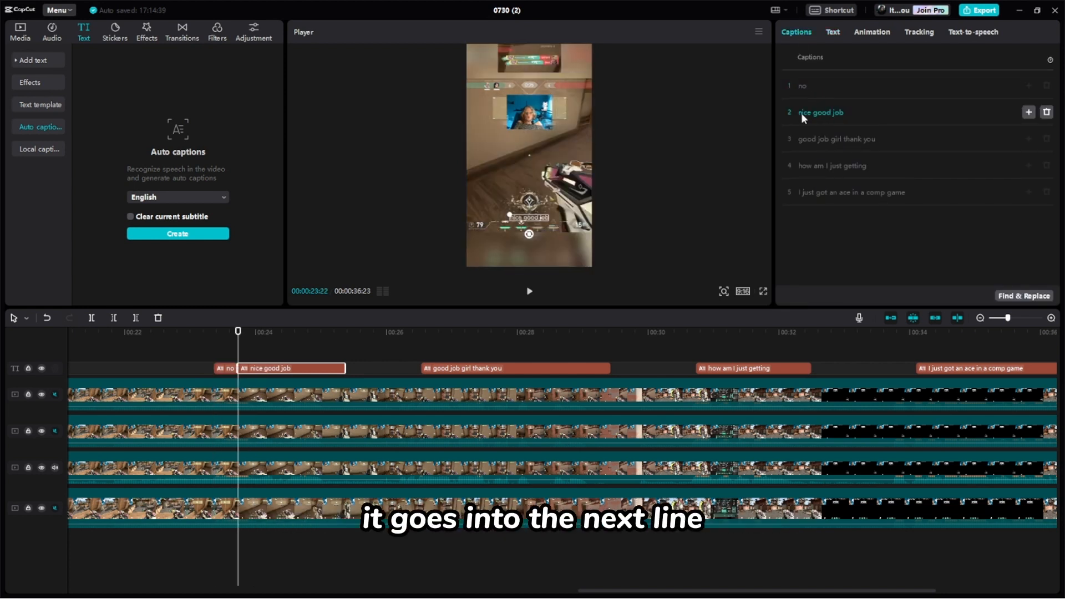
# - Give all captions the preset style with white text and dark outline, and set their font to Nunito
pyautogui.click(833, 31)
pyautogui.moveTo(238, 331); pyautogui.dragTo(226, 331)
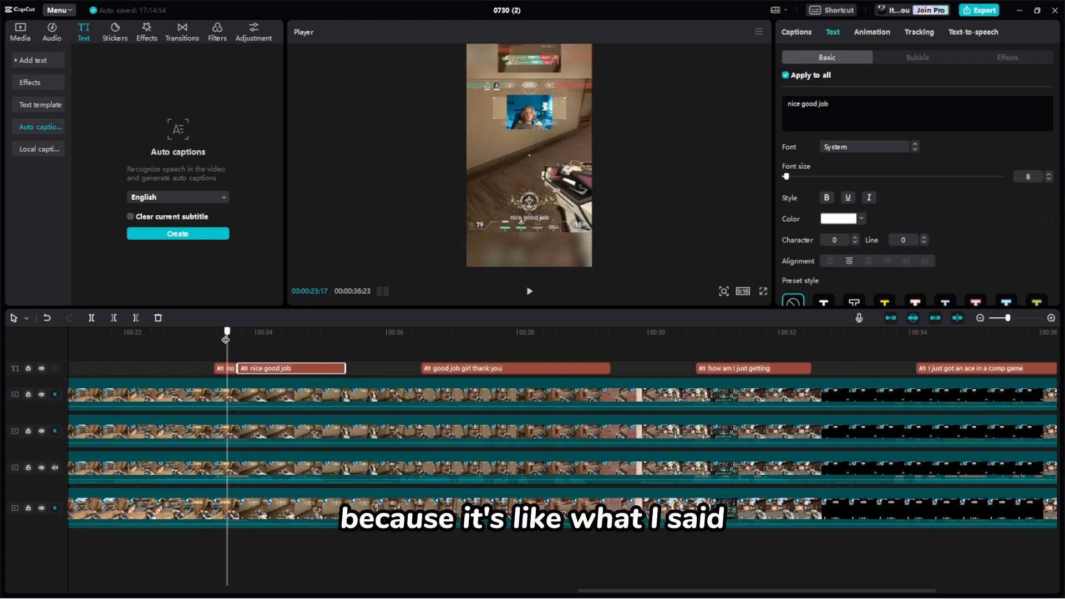
pyautogui.click(226, 369)
pyautogui.click(854, 303)
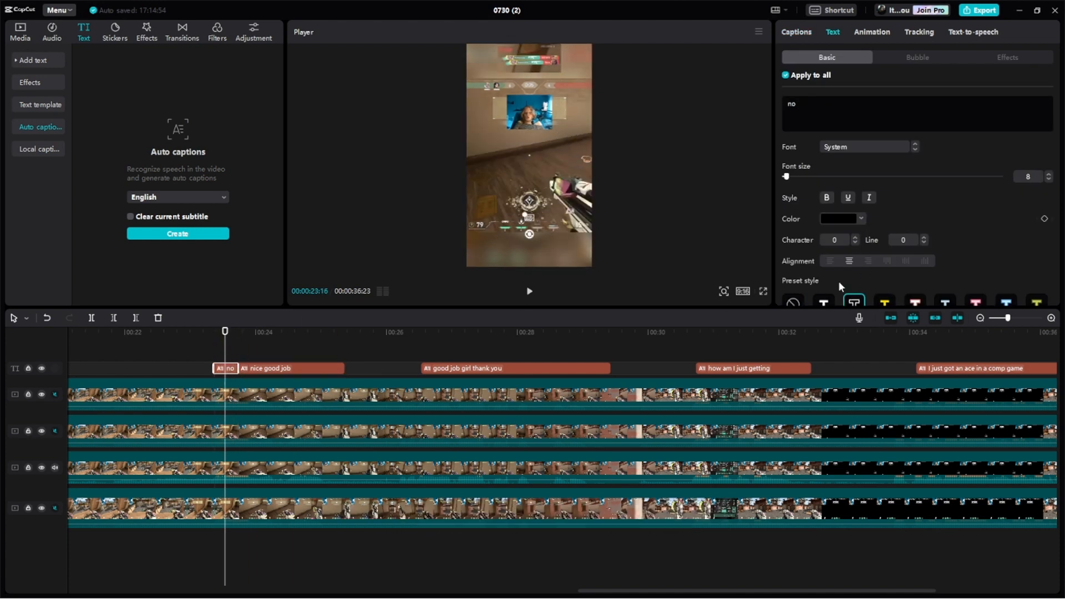
pyautogui.click(827, 301)
pyautogui.scroll(-1, 837, 277)
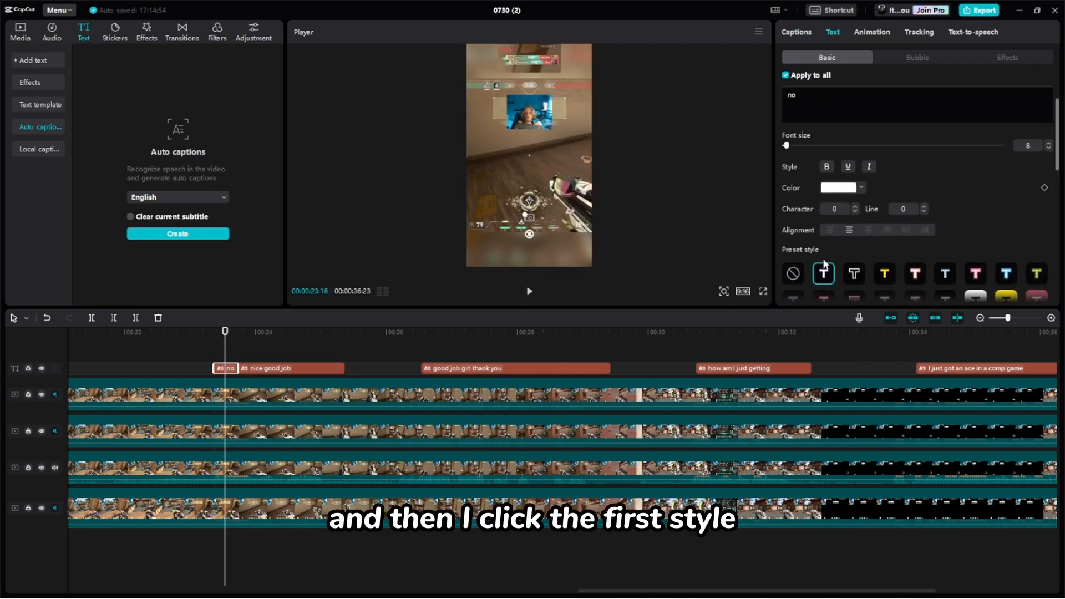
pyautogui.scroll(1, 824, 264)
pyautogui.click(858, 148)
pyautogui.click(861, 202)
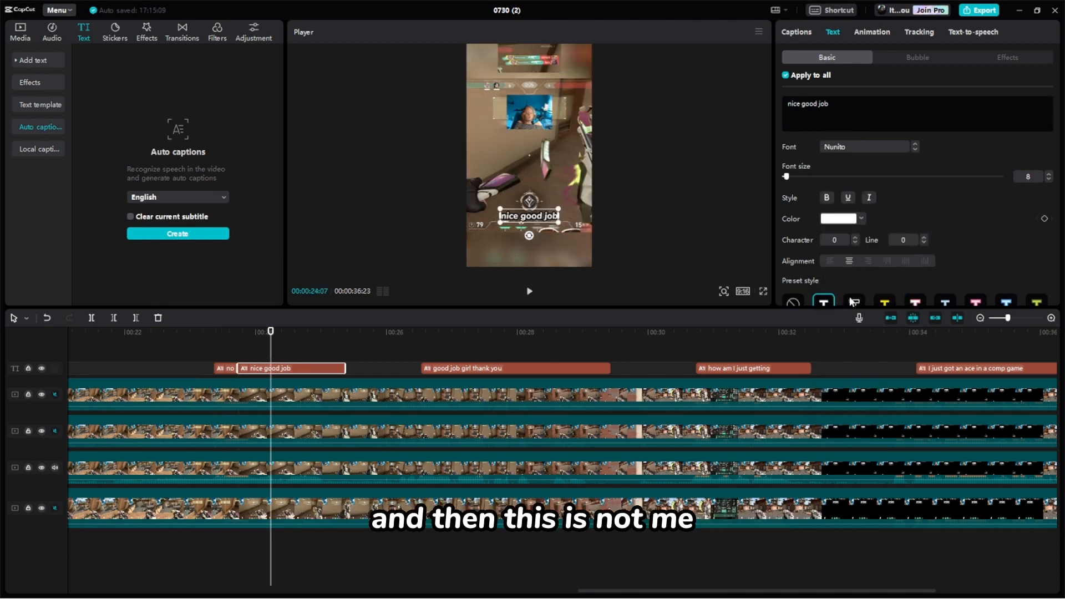
# - Apply the black-text, white-outline preset from the "nice good job" caption to all captions and recolour the text light red
pyautogui.scroll(-1, 863, 269)
pyautogui.click(857, 278)
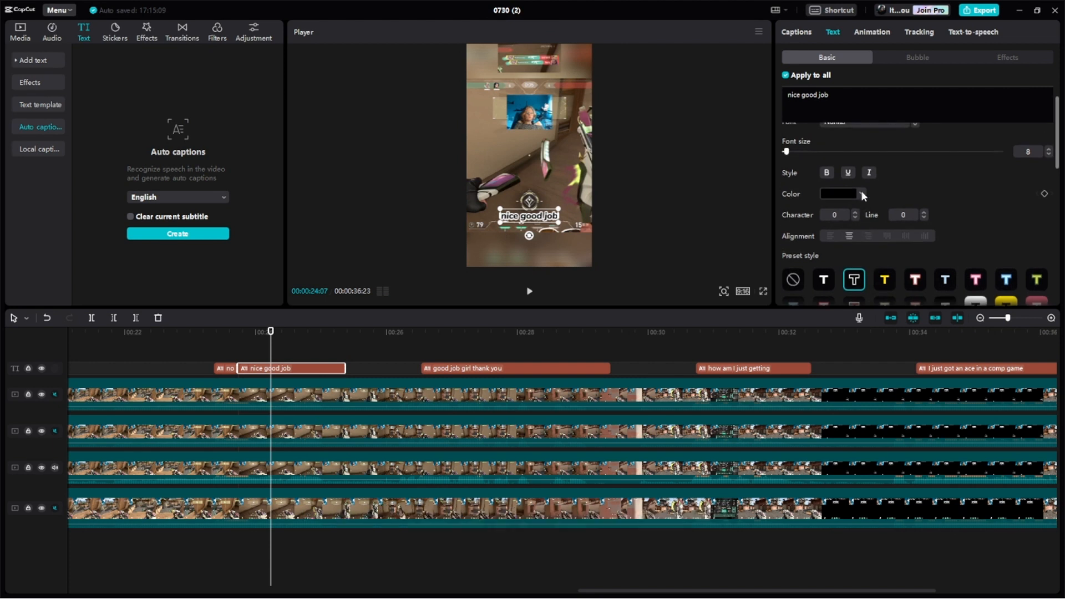
pyautogui.click(862, 194)
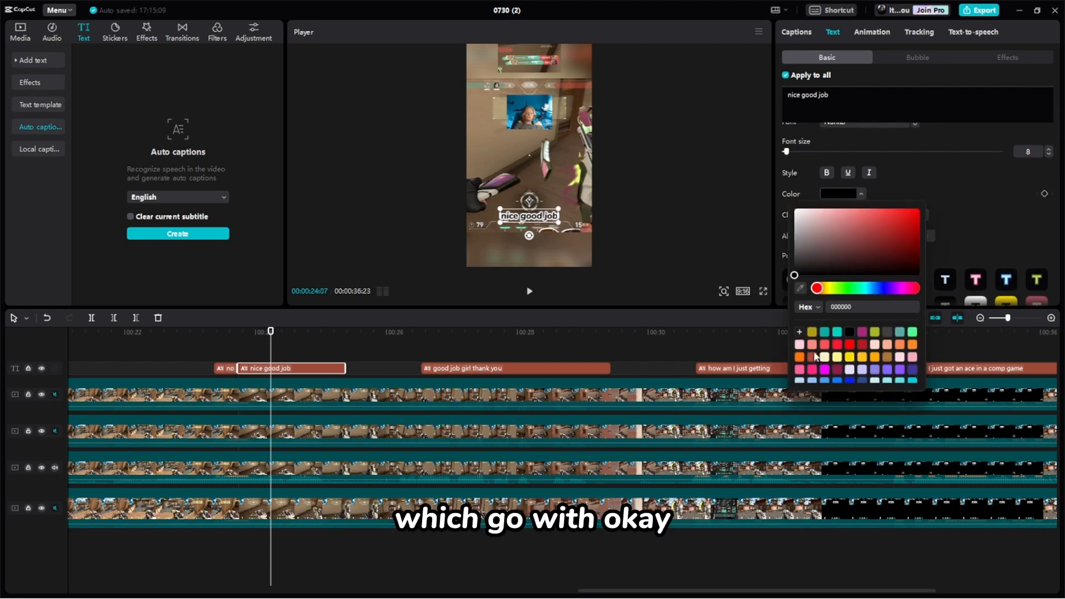
# - Play on to the "good job girl thank you" caption and split it into "good job girl" and "thank you"
pyautogui.click(529, 292)
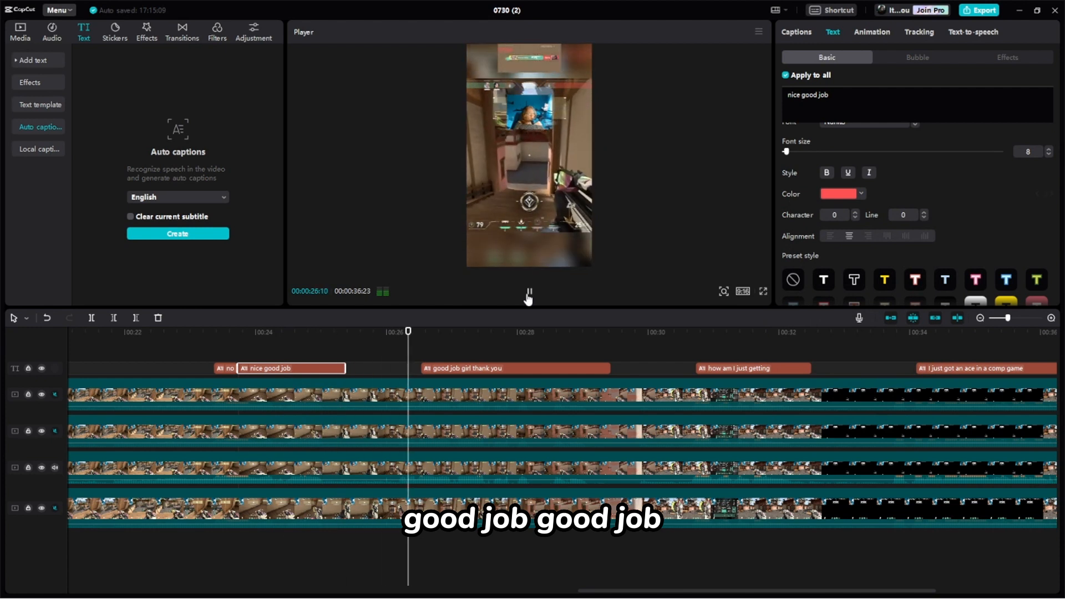
pyautogui.press('space')
pyautogui.click(543, 372)
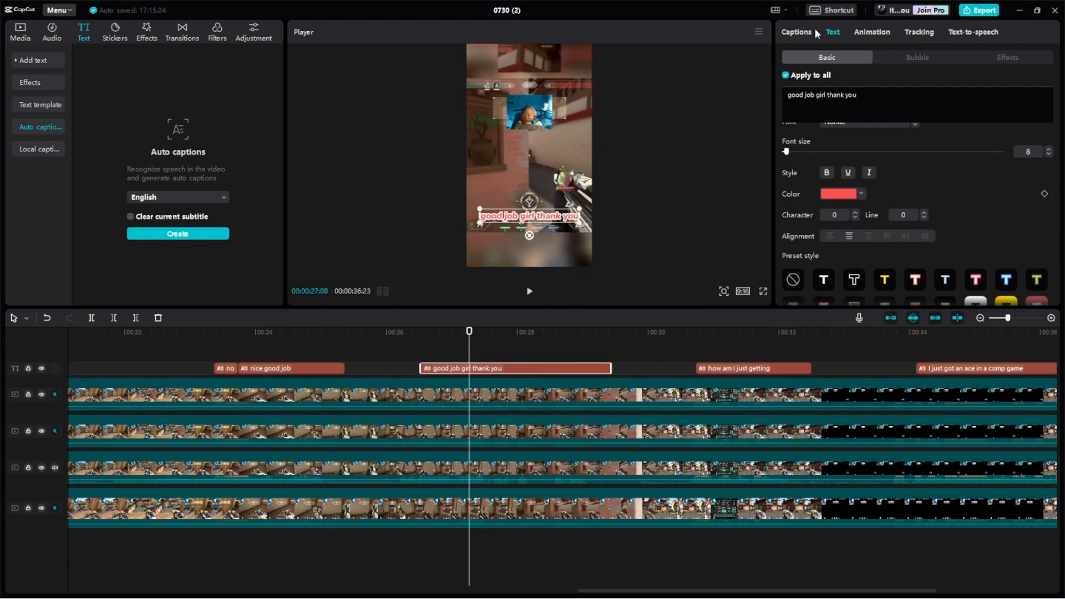
pyautogui.click(798, 32)
pyautogui.click(844, 139)
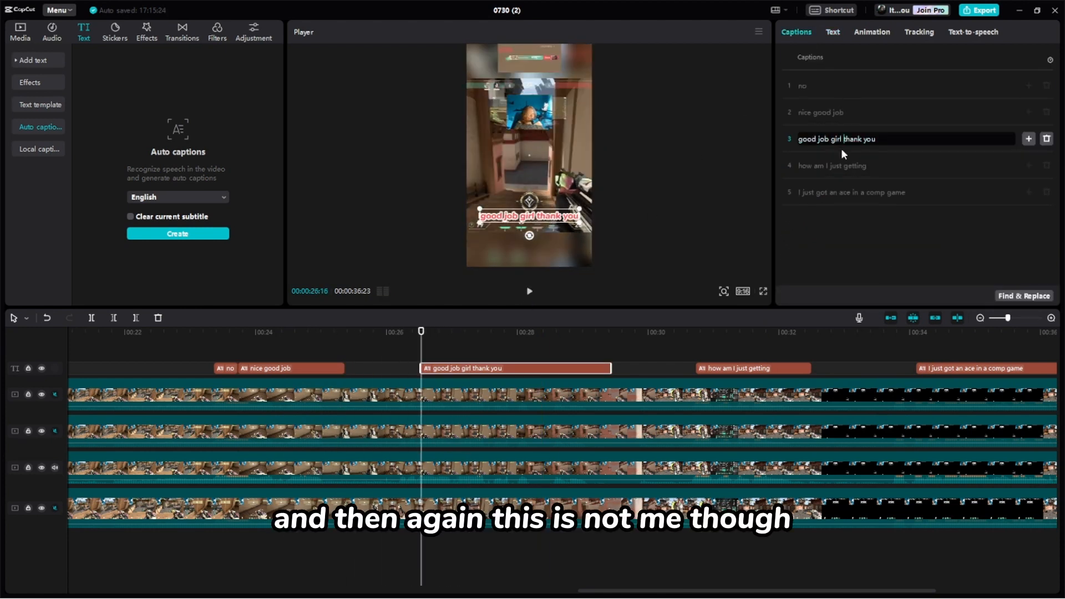
pyautogui.press('Return')
# - Turn off applying styles to all captions and give only "good job girl" the black-text, white-outline preset
pyautogui.click(833, 32)
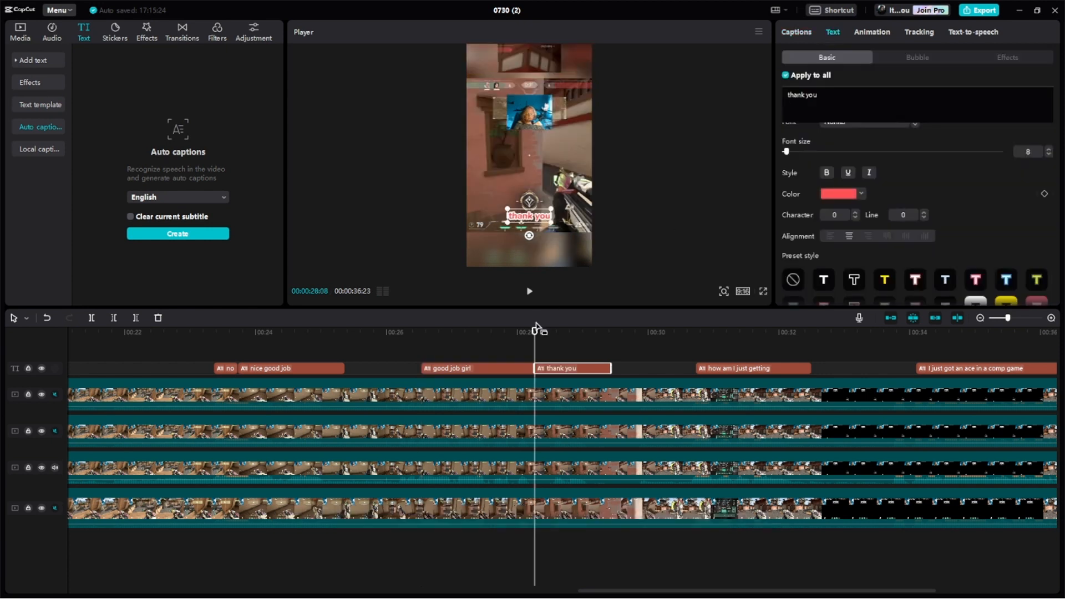
pyautogui.click(497, 371)
pyautogui.moveTo(532, 329); pyautogui.dragTo(483, 331)
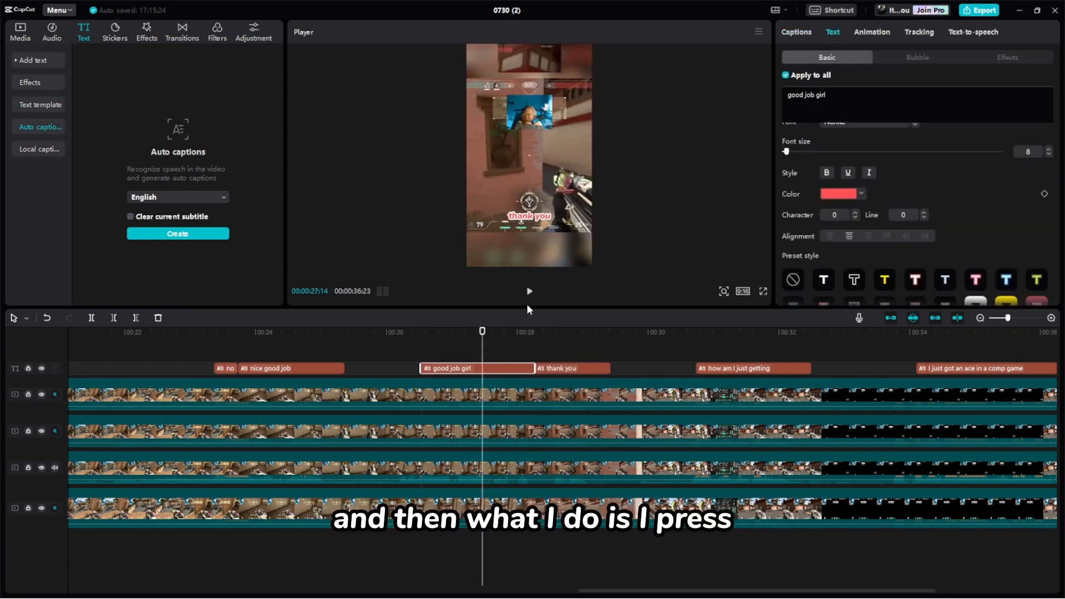
pyautogui.click(785, 75)
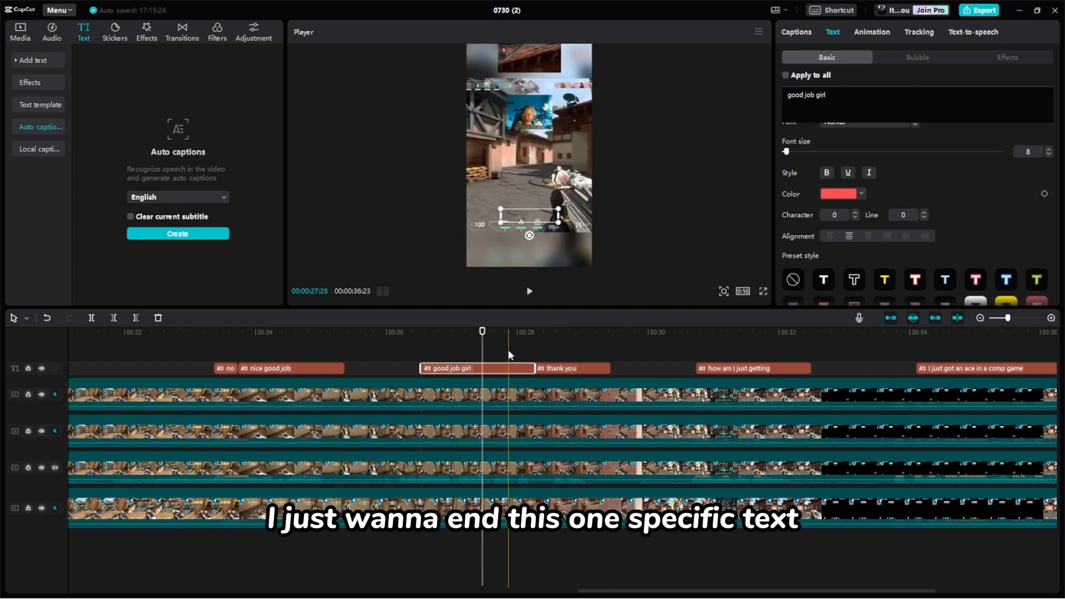
pyautogui.click(853, 283)
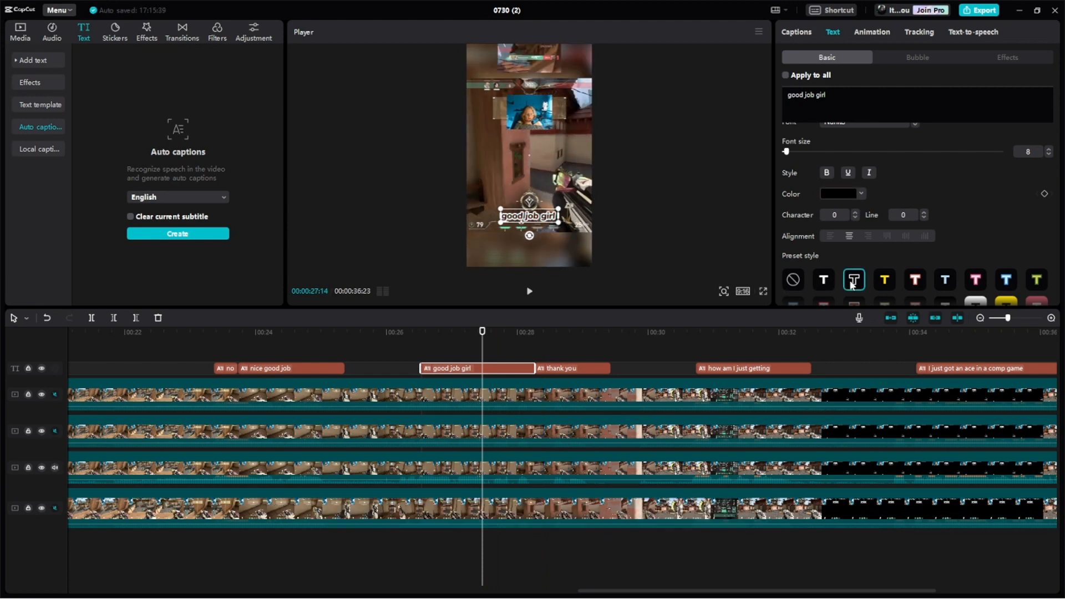
# - Recolour the "good job girl" caption blue and play the video on to check the remaining captions
pyautogui.click(861, 194)
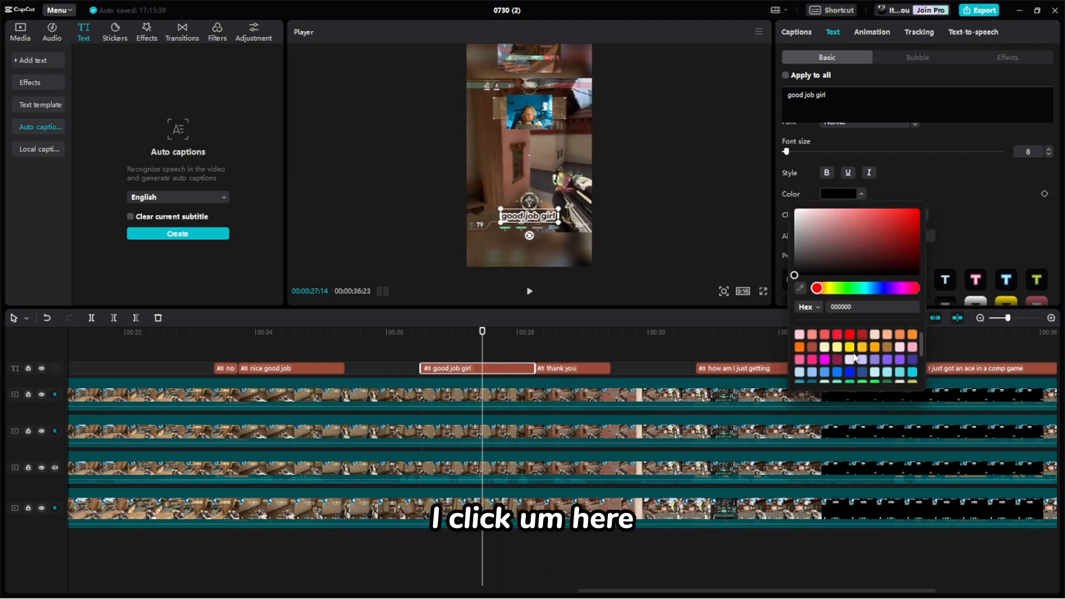
pyautogui.click(530, 293)
pyautogui.click(530, 293)
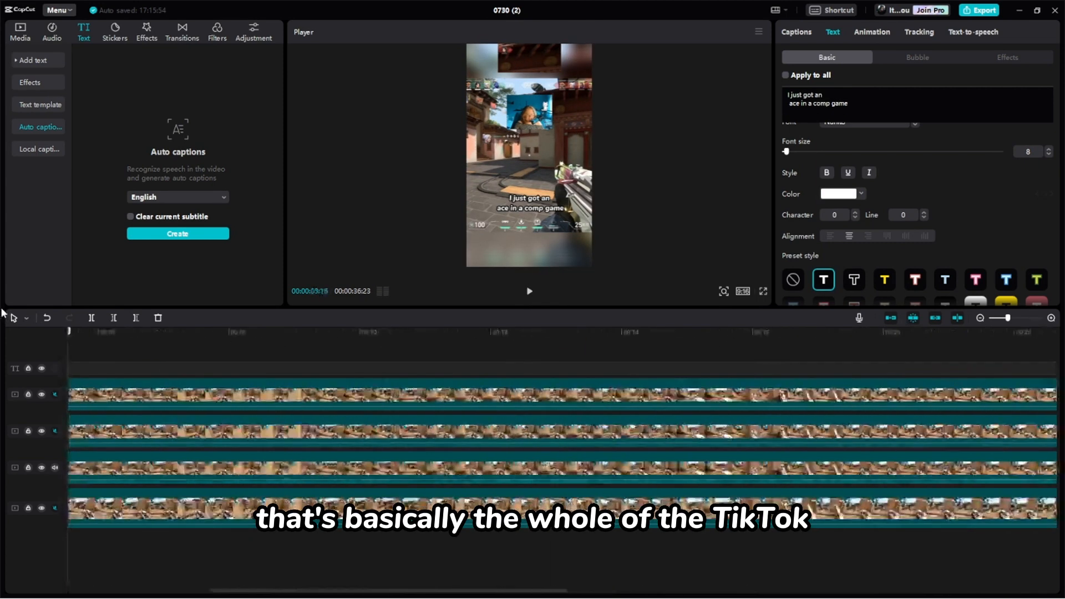
# - Import IMG_5272.PNG from Downloads, place it on a layer above the footage, and extend it to the end of the timeline
pyautogui.click(20, 30)
pyautogui.click(99, 59)
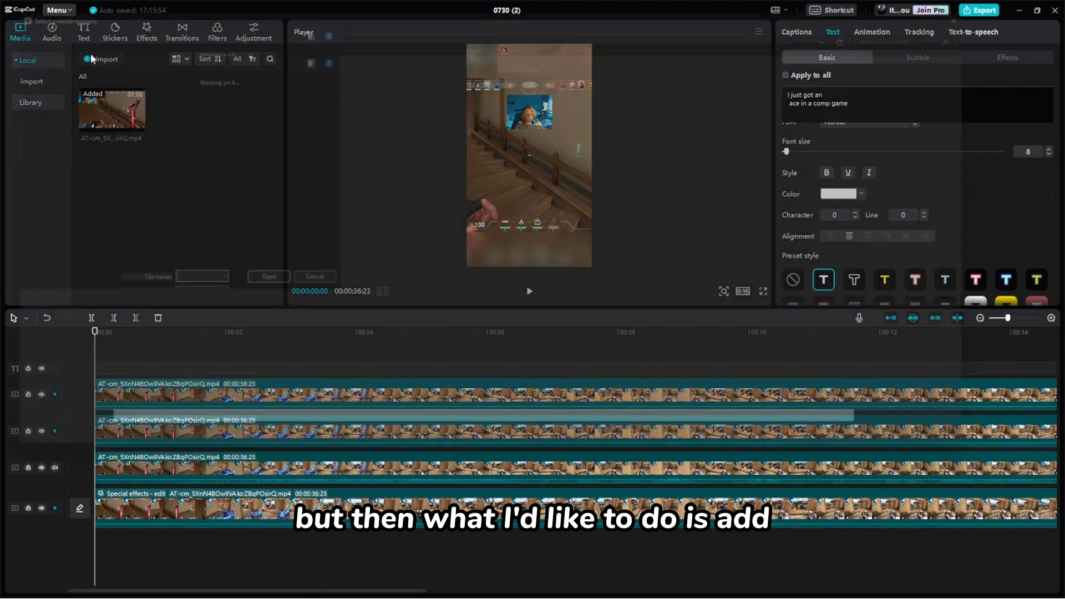
pyautogui.scroll(-15, 256, 226)
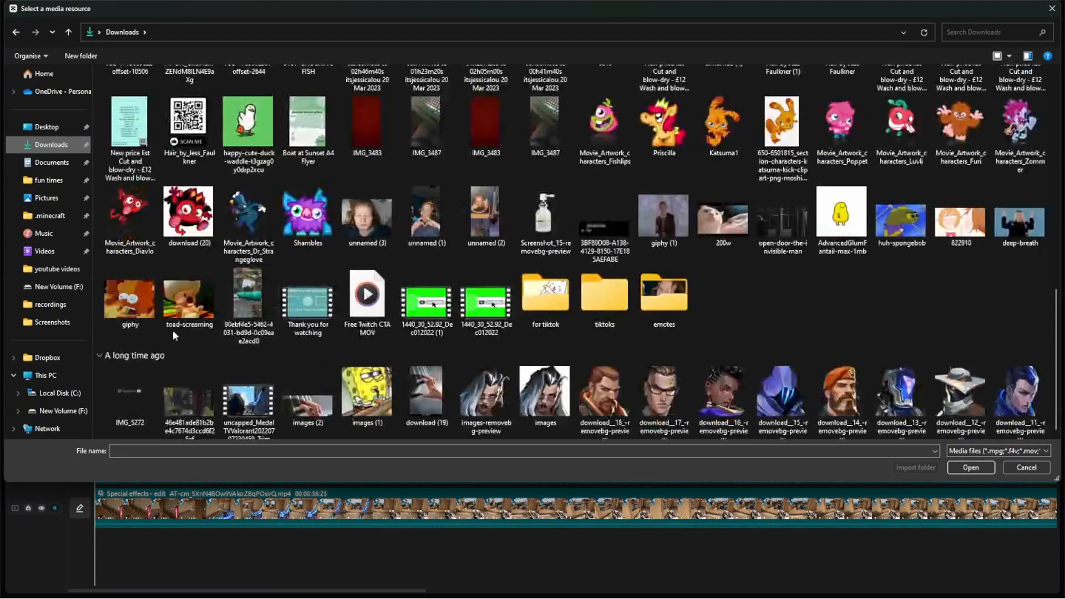
pyautogui.doubleClick(131, 226)
pyautogui.moveTo(186, 128); pyautogui.dragTo(111, 357)
pyautogui.moveTo(420, 388); pyautogui.dragTo(766, 383)
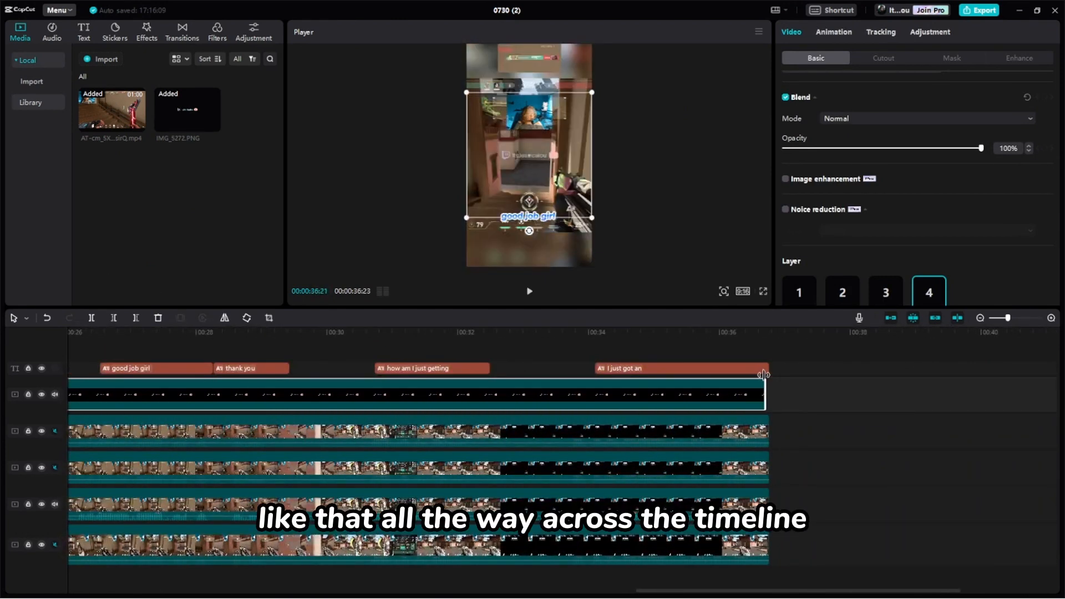
# - Position the social-handle overlay centred in the blurred area below the gameplay, clear of the captions and kill feed
pyautogui.moveTo(552, 268); pyautogui.dragTo(559, 218)
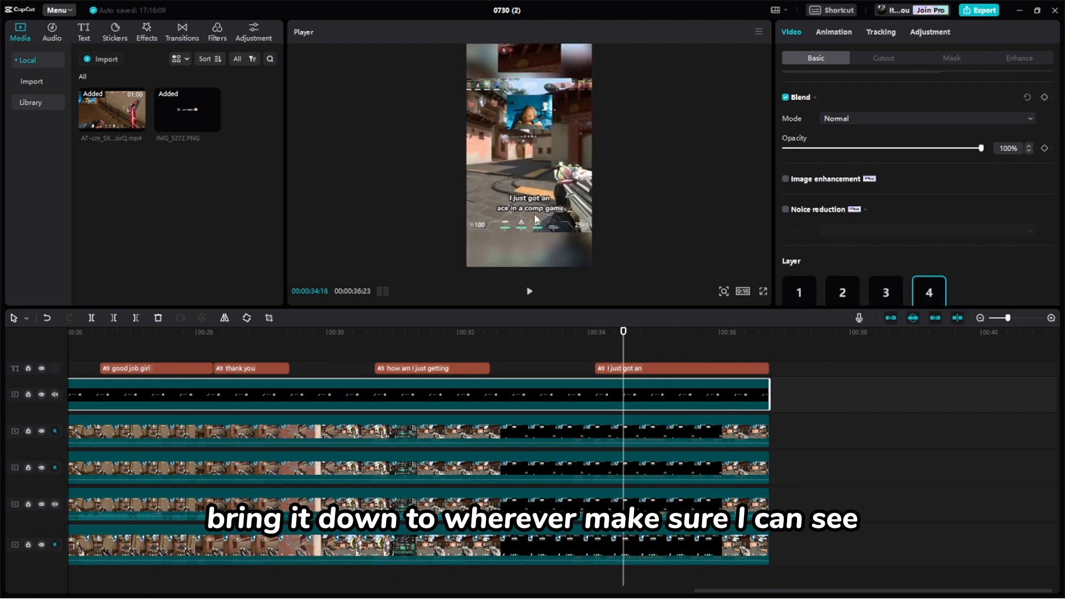
pyautogui.moveTo(518, 165); pyautogui.dragTo(545, 189)
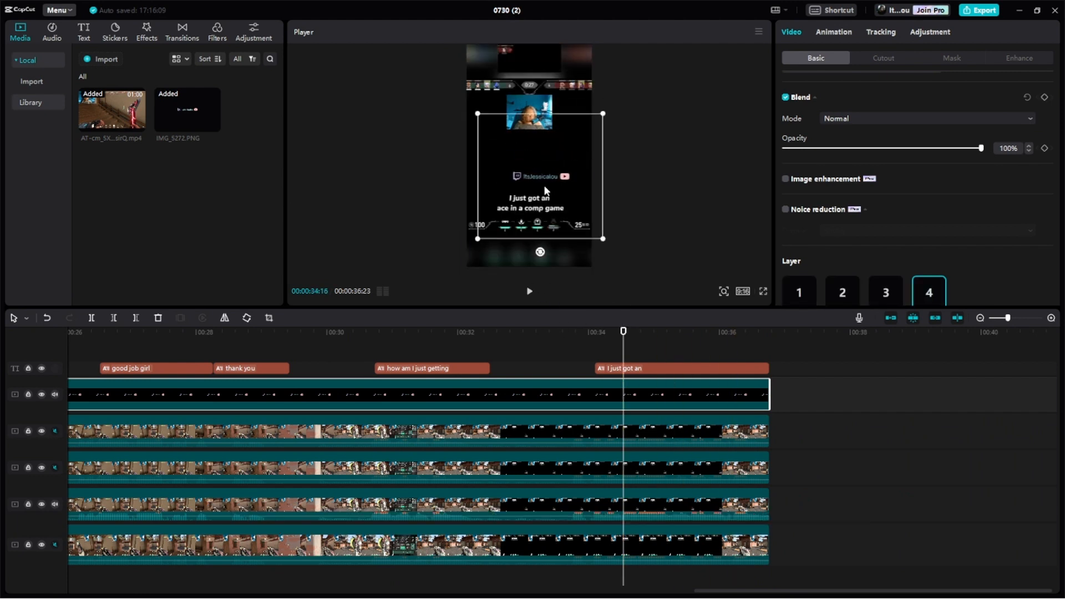
pyautogui.moveTo(530, 252); pyautogui.dragTo(528, 85)
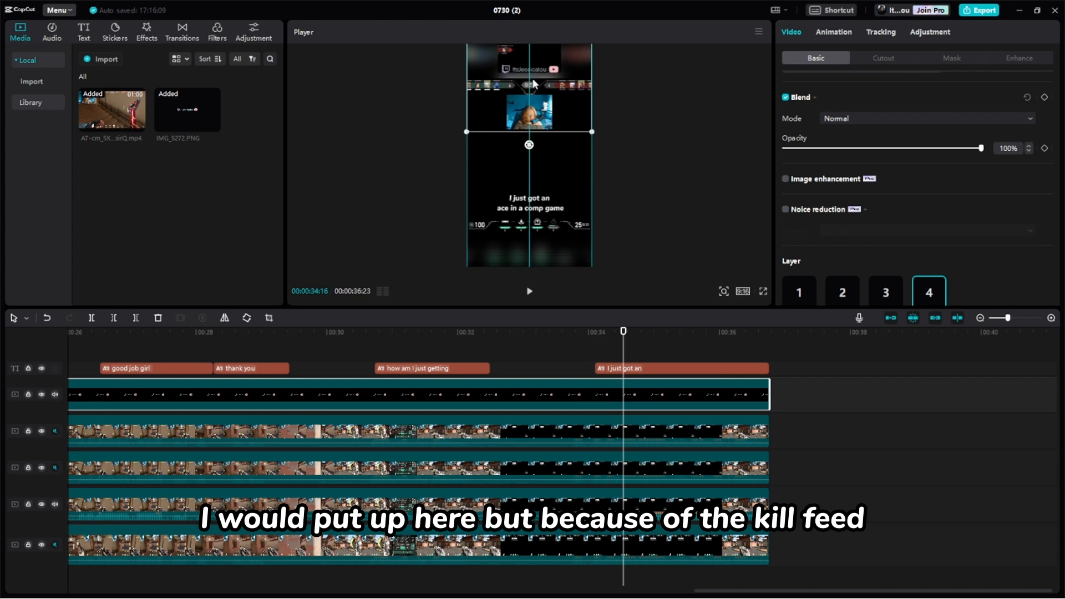
pyautogui.moveTo(543, 256); pyautogui.dragTo(535, 261)
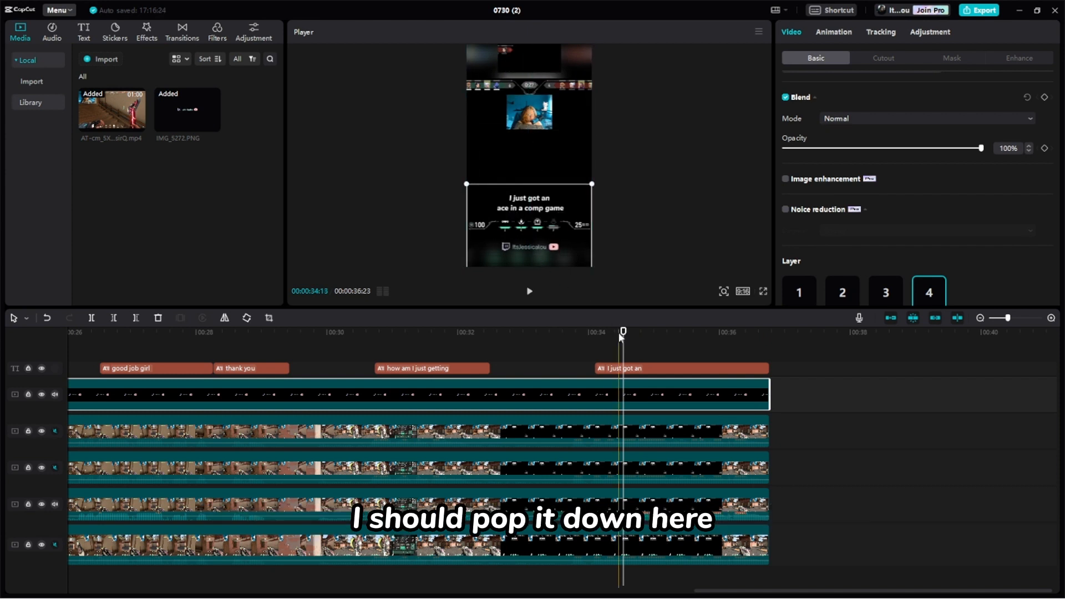
# - Apply the Fade Out exit animation to the overlay image and to all the footage layers beneath it
pyautogui.click(837, 35)
pyautogui.click(906, 56)
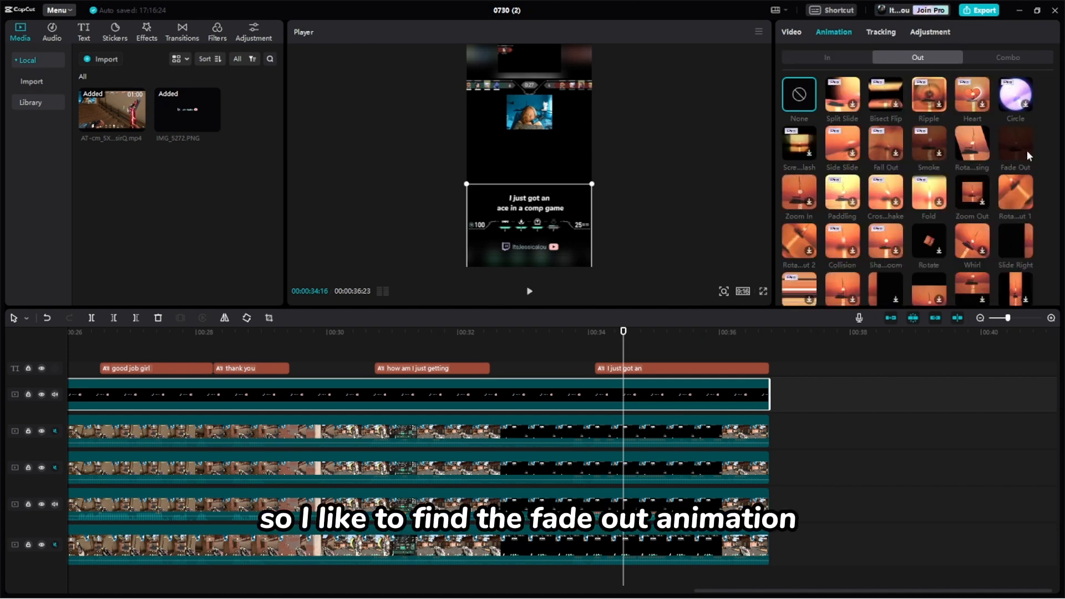
pyautogui.click(1021, 147)
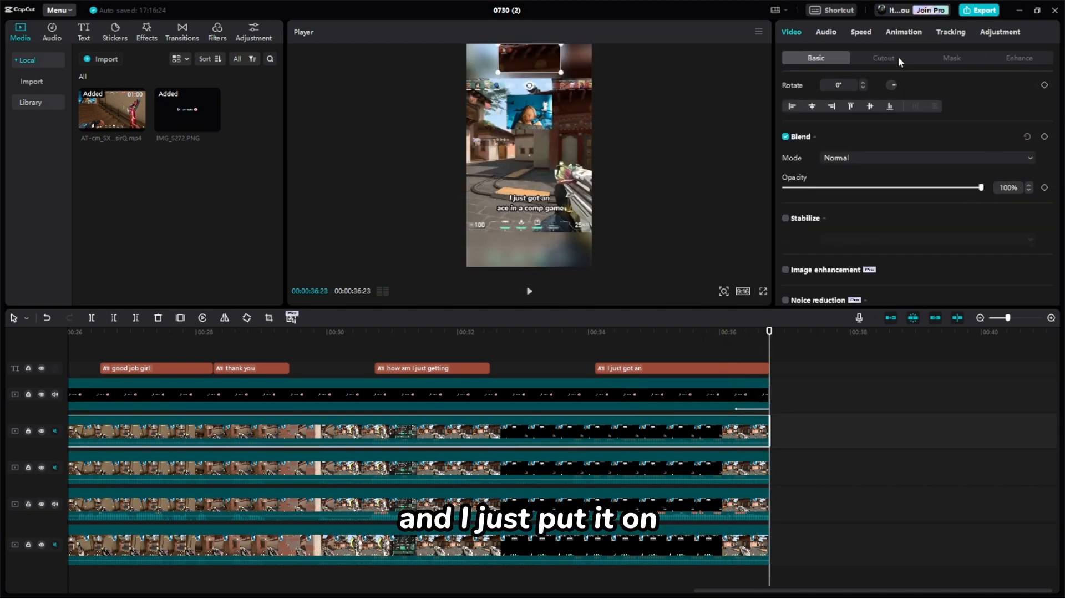
pyautogui.click(904, 36)
pyautogui.click(1014, 154)
pyautogui.click(693, 469)
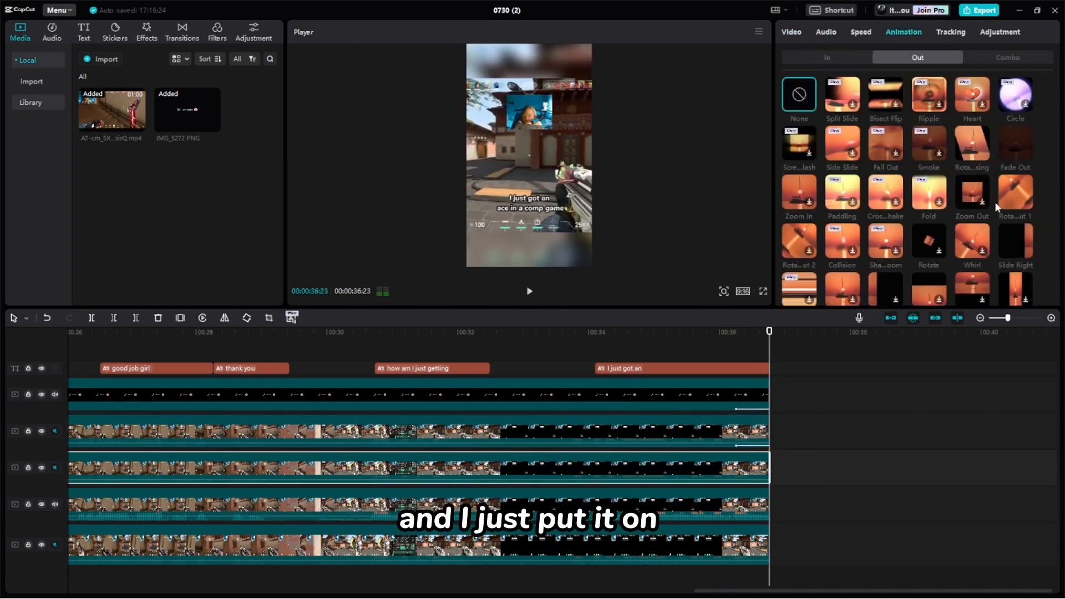
pyautogui.click(696, 514)
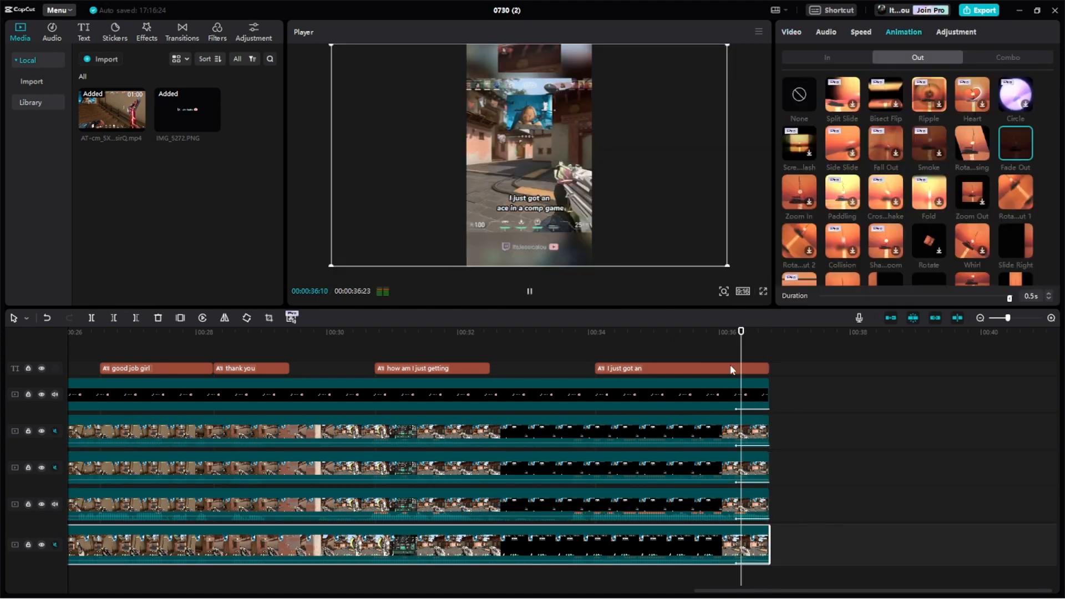
# - Give the final "I just got an ace in a comp game" caption the Fade Out exit animation
pyautogui.click(733, 369)
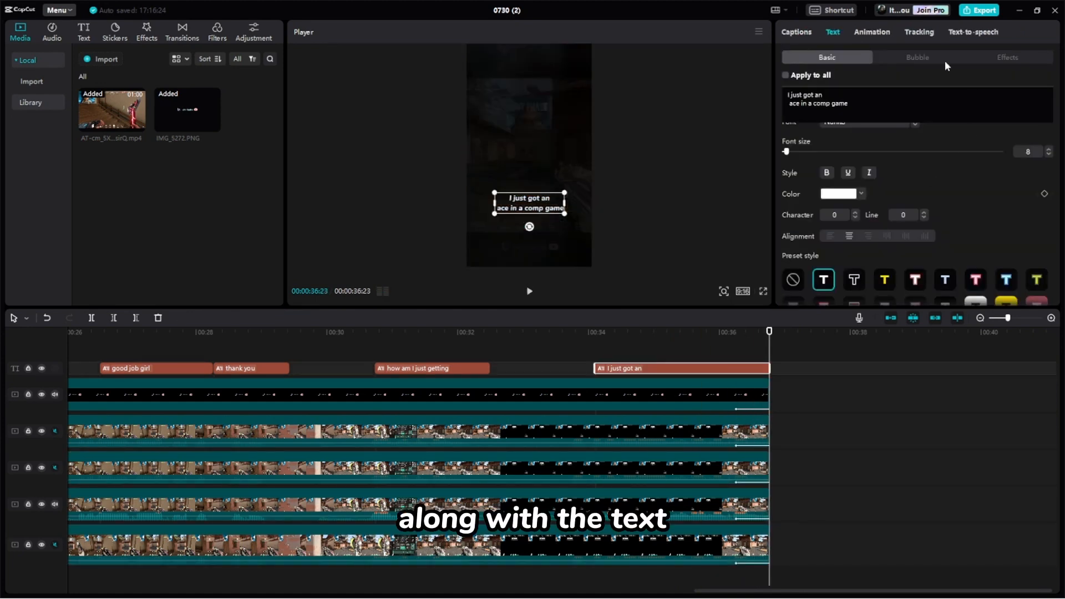
pyautogui.click(864, 34)
pyautogui.click(915, 59)
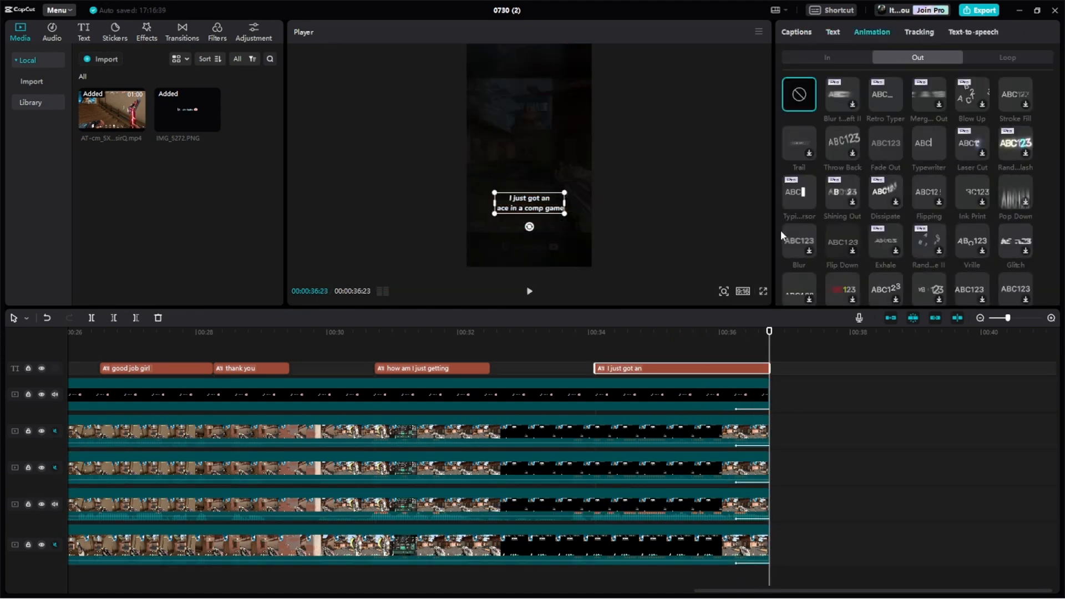
pyautogui.click(882, 145)
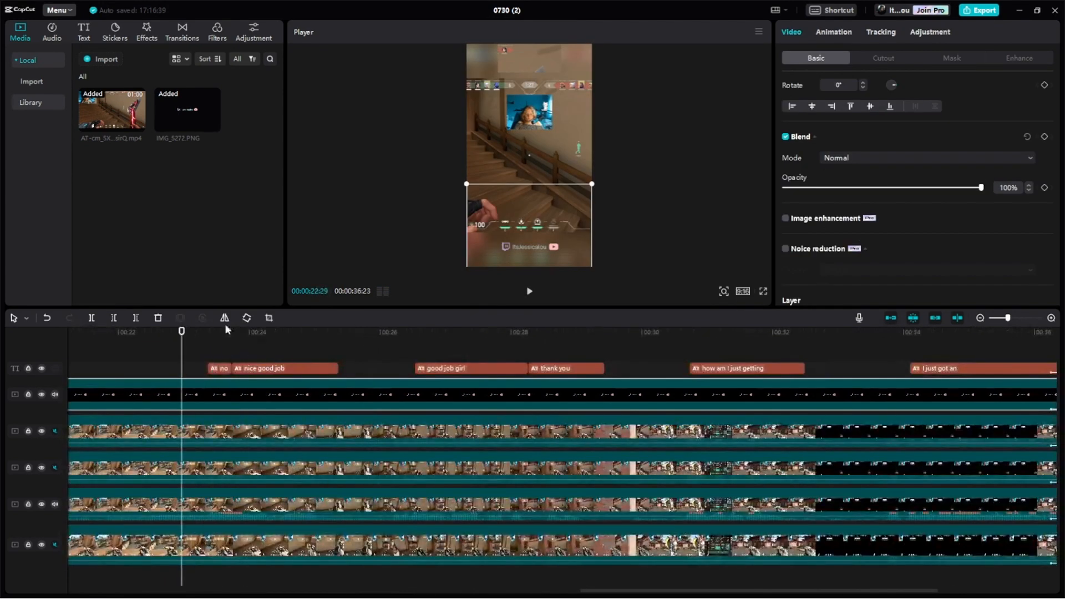
# - Play to the "no" caption, then switch to Tenor in the browser and save the shocked Pikachu GIF from the "noooo shocked" results
pyautogui.click(529, 292)
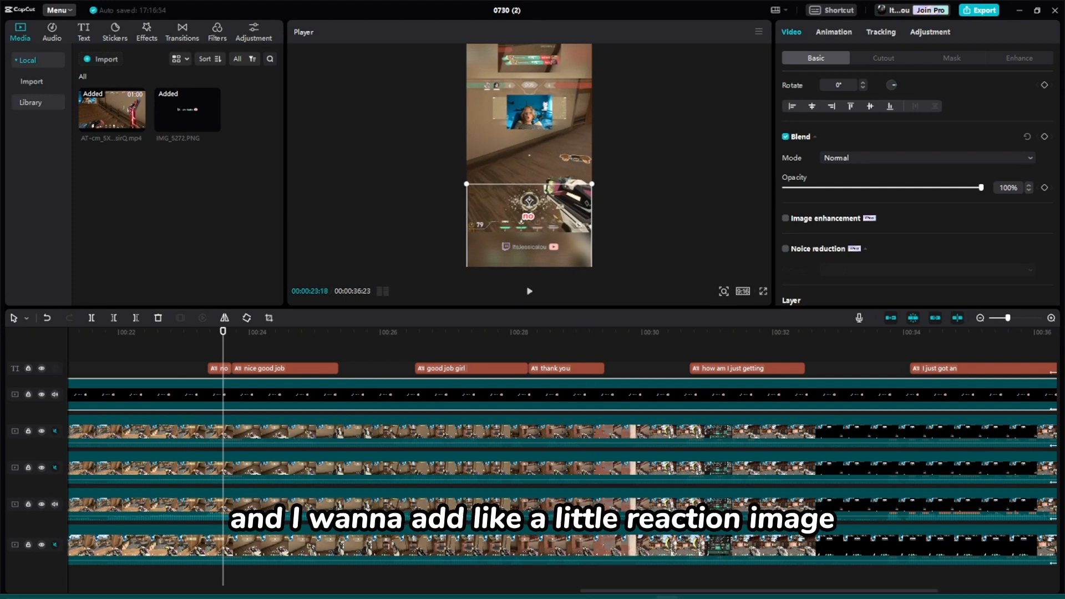
pyautogui.click(641, 590)
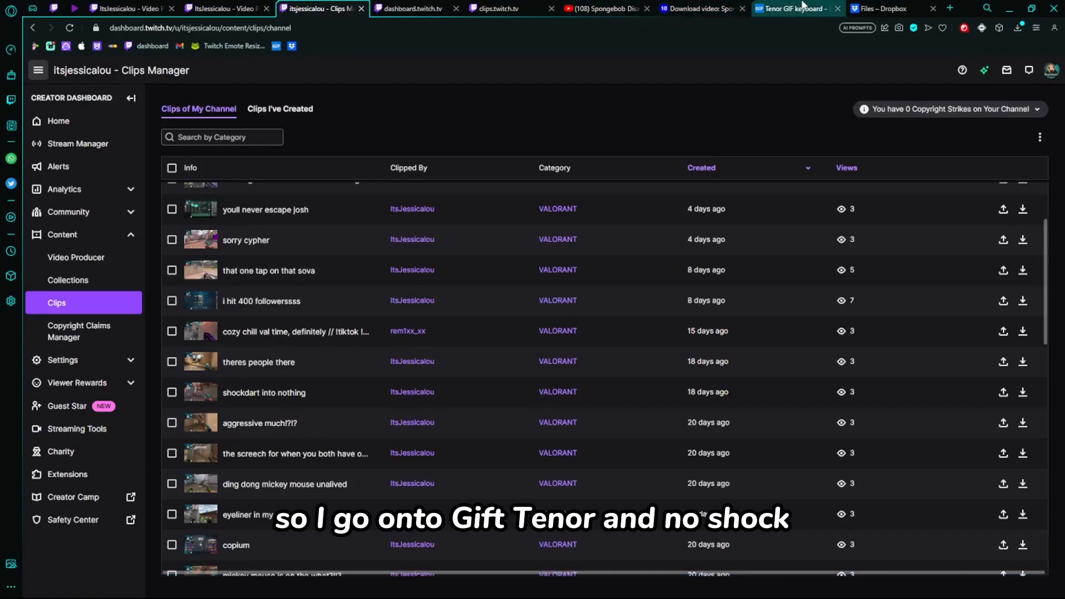
pyautogui.click(803, 7)
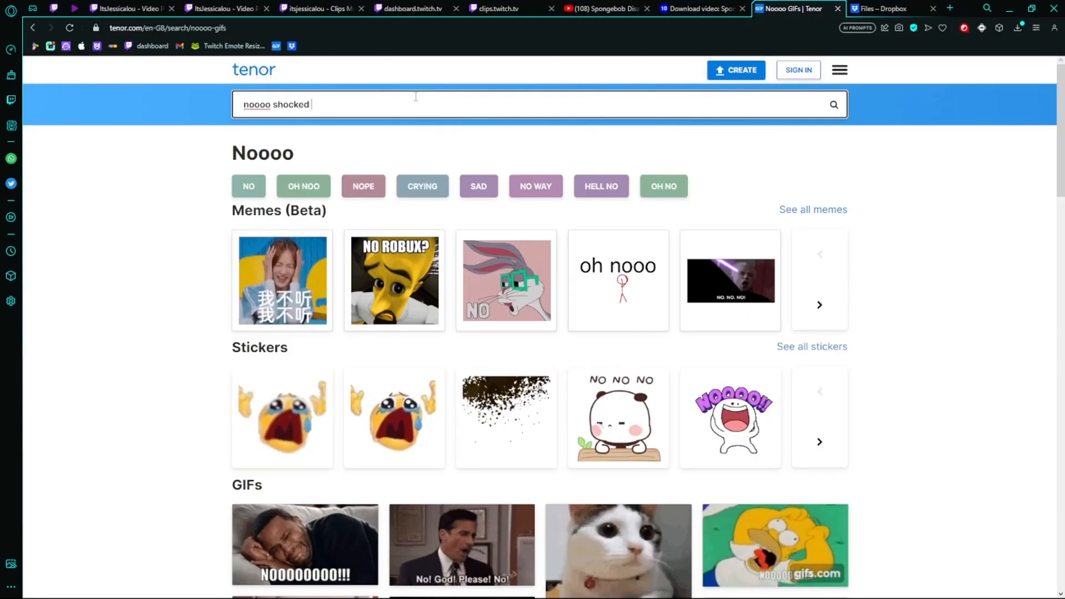
pyautogui.scroll(-10, 532, 333)
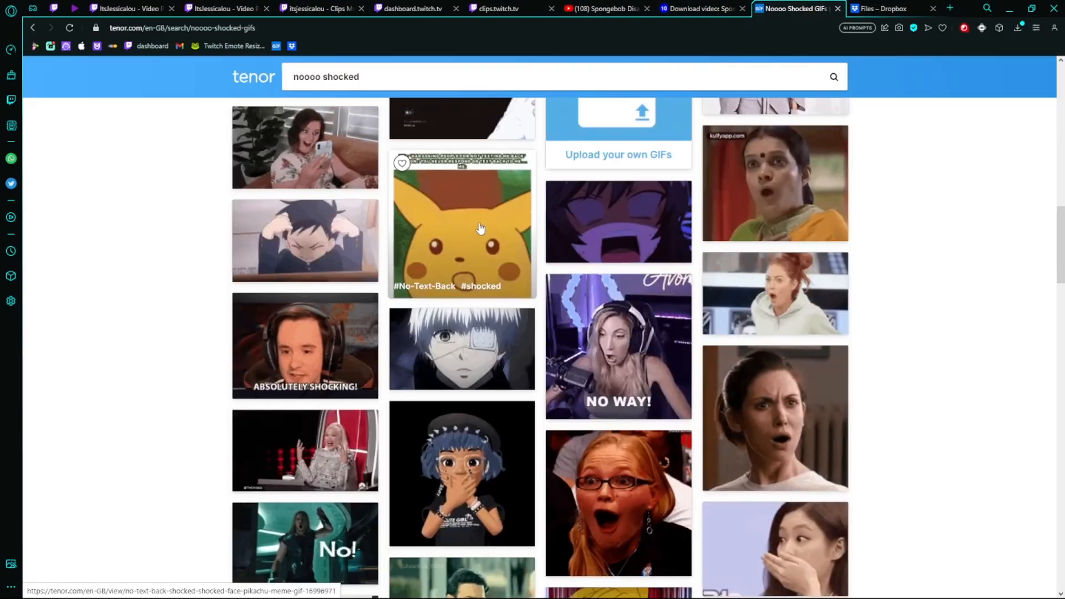
pyautogui.rightClick(475, 218)
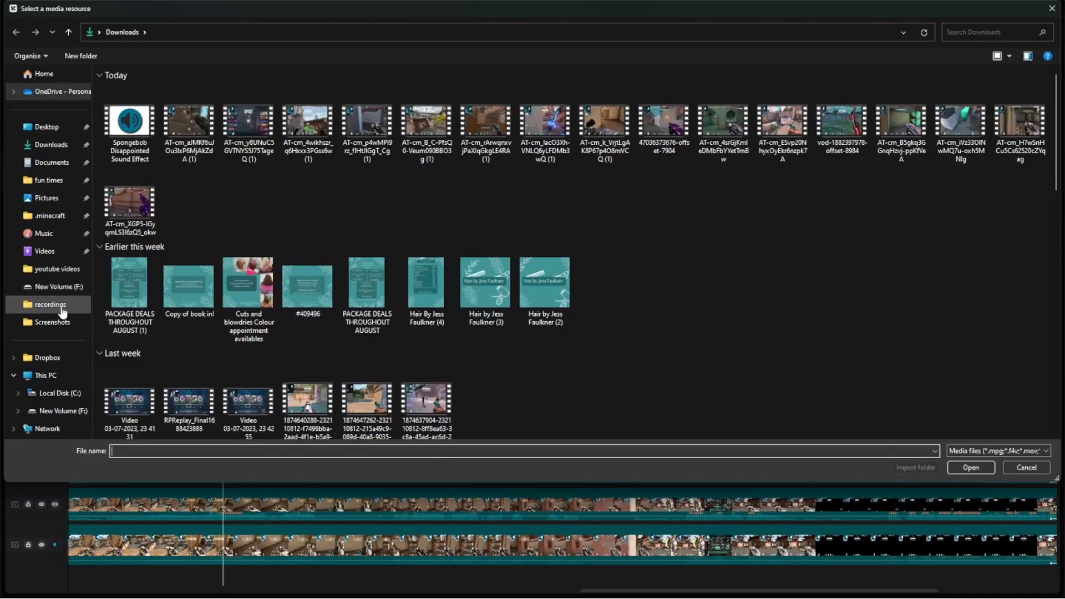
# - Import the Pikachu GIF from New Volume (F:), trim it to the "no" caption's length, and crop and shrink it above the text
pyautogui.click(60, 290)
pyautogui.scroll(-5, 741, 255)
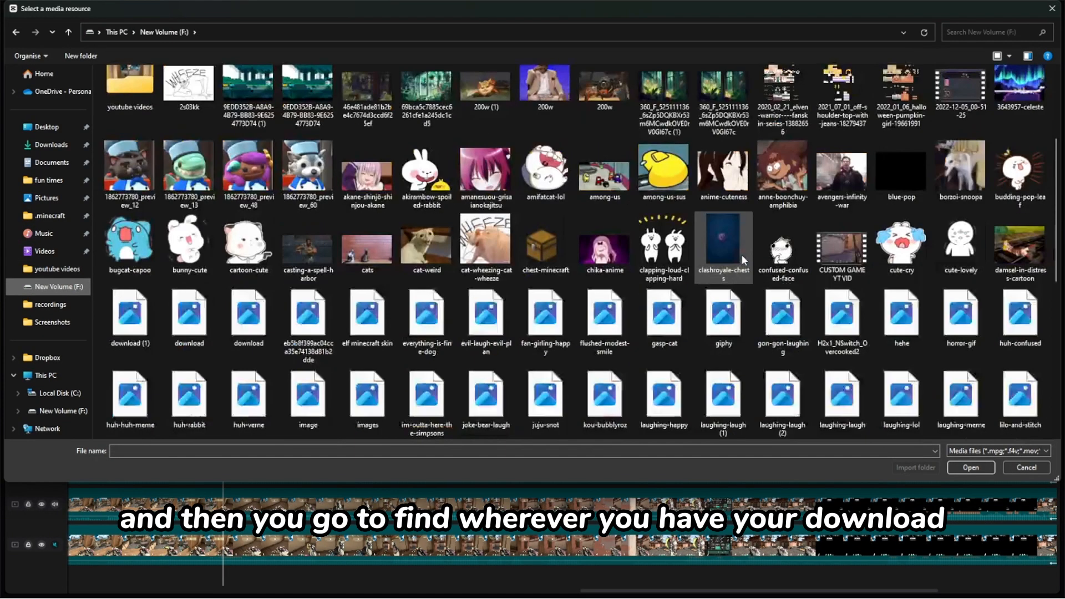
pyautogui.scroll(5, 742, 255)
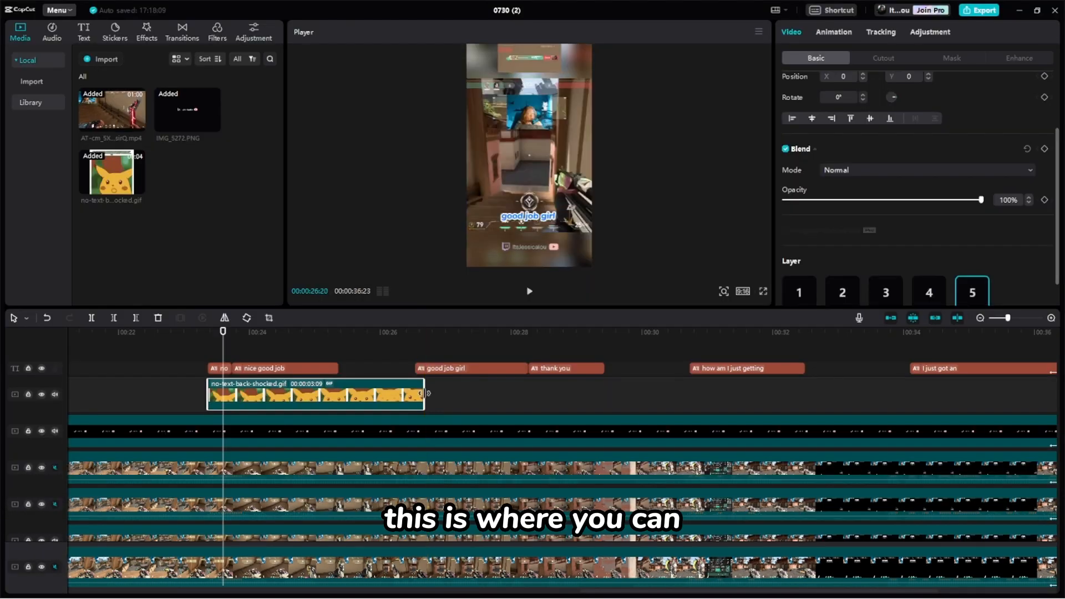
pyautogui.moveTo(425, 393); pyautogui.dragTo(246, 395)
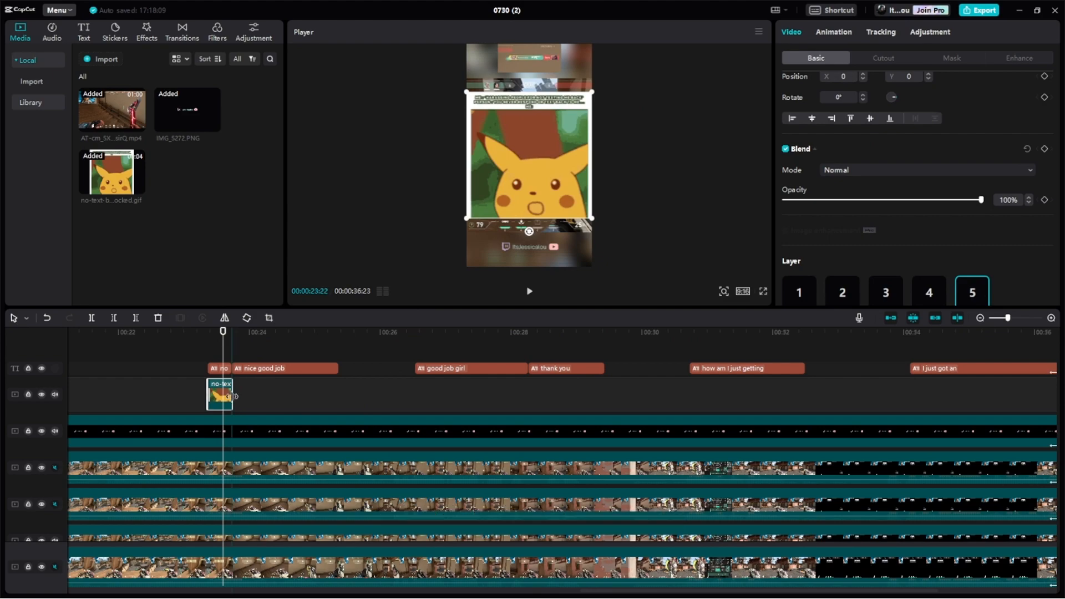
pyautogui.click(269, 318)
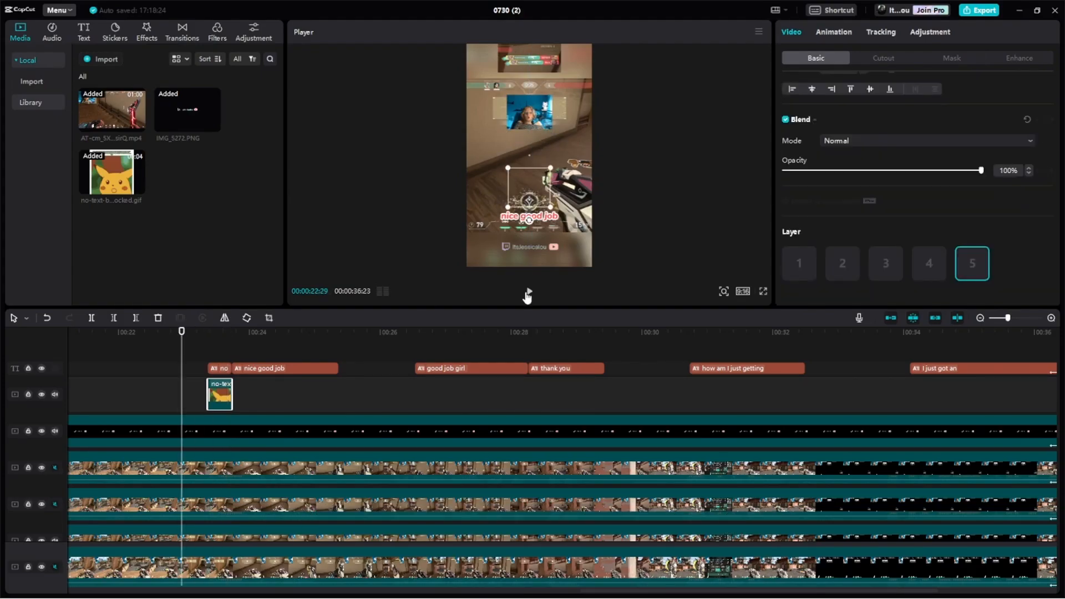
pyautogui.click(529, 292)
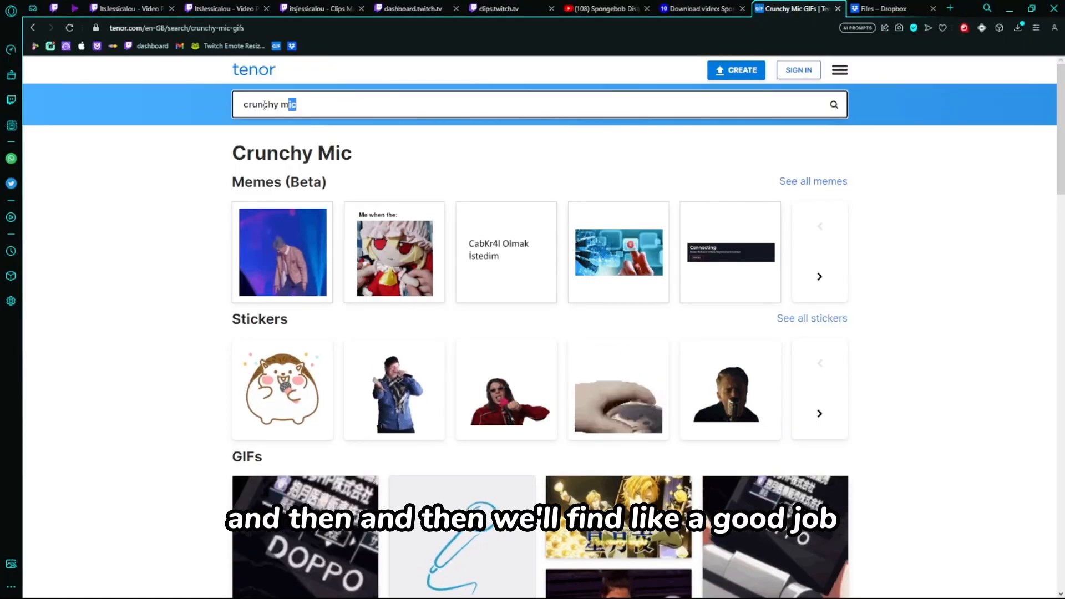
# - Search Tenor for "good job", save the clapping Leonardo DiCaprio "GOOD JOB!" GIF, and return to CapCut
pyautogui.moveTo(264, 105); pyautogui.dragTo(178, 107)
pyautogui.write('good job')
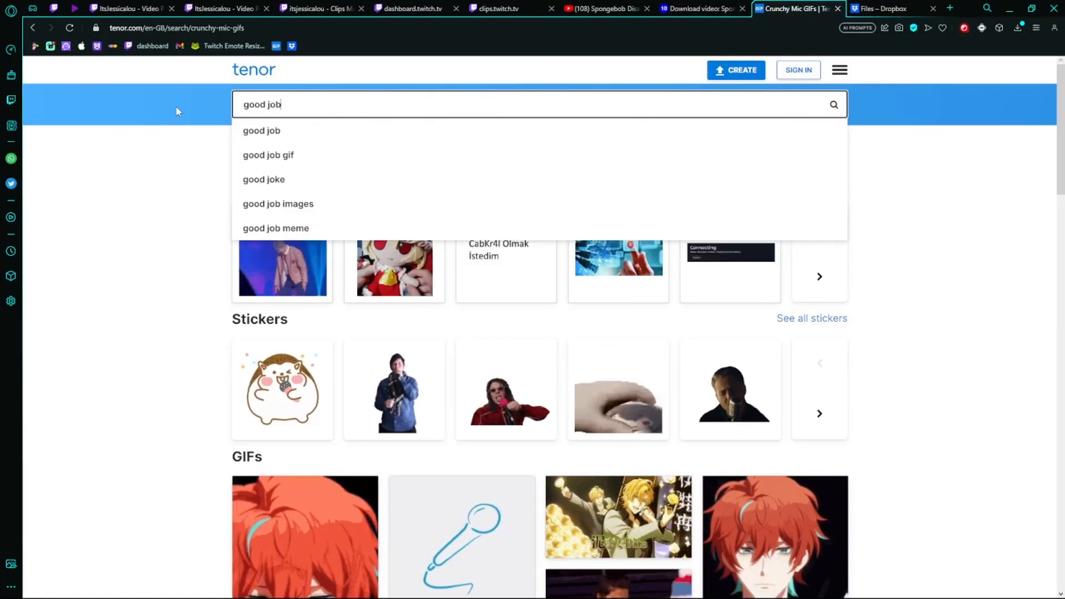
pyautogui.press('Return')
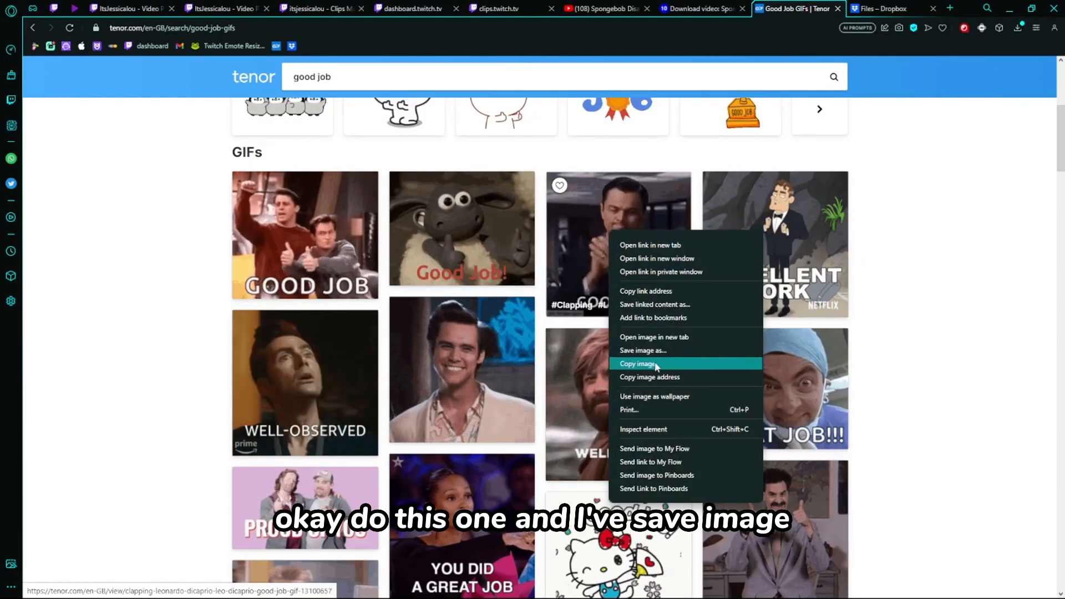
pyautogui.click(629, 355)
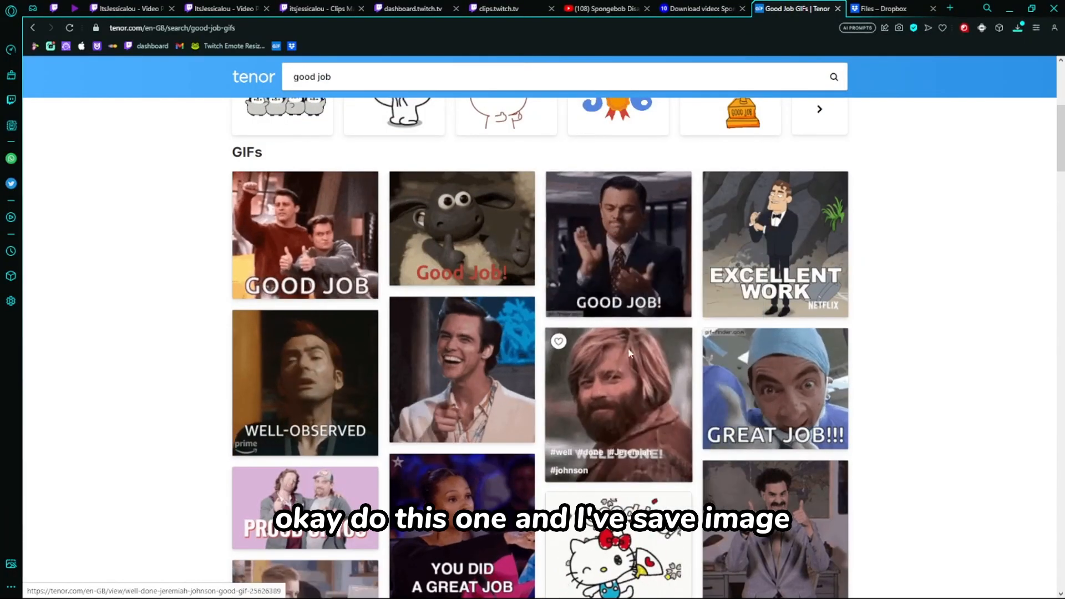
pyautogui.press('Return')
pyautogui.click(667, 586)
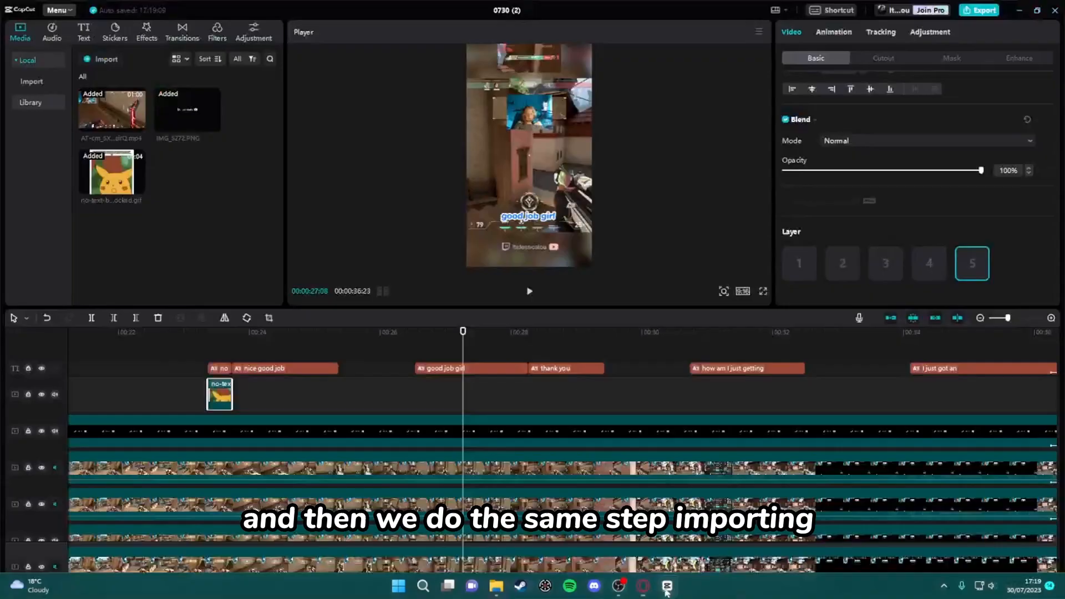
# - Import clapping-leonardo-dicaprio.gif, place it at the start of the "good job girl" caption, and trim it to that caption's length
pyautogui.click(102, 58)
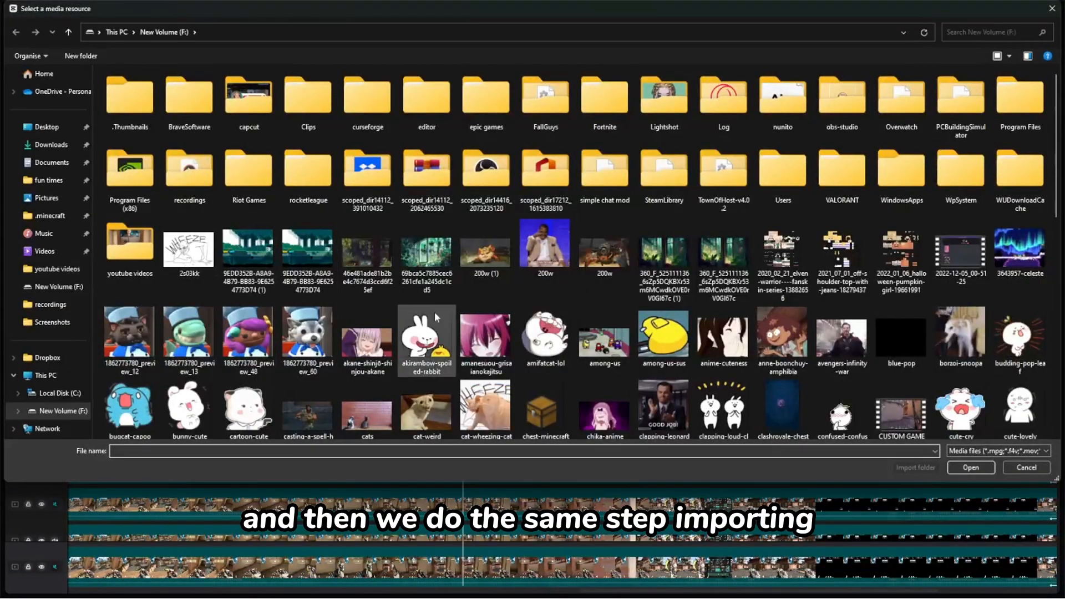
pyautogui.scroll(-3, 436, 317)
pyautogui.doubleClick(653, 248)
pyautogui.moveTo(190, 178); pyautogui.dragTo(415, 395)
pyautogui.moveTo(651, 395); pyautogui.dragTo(521, 407)
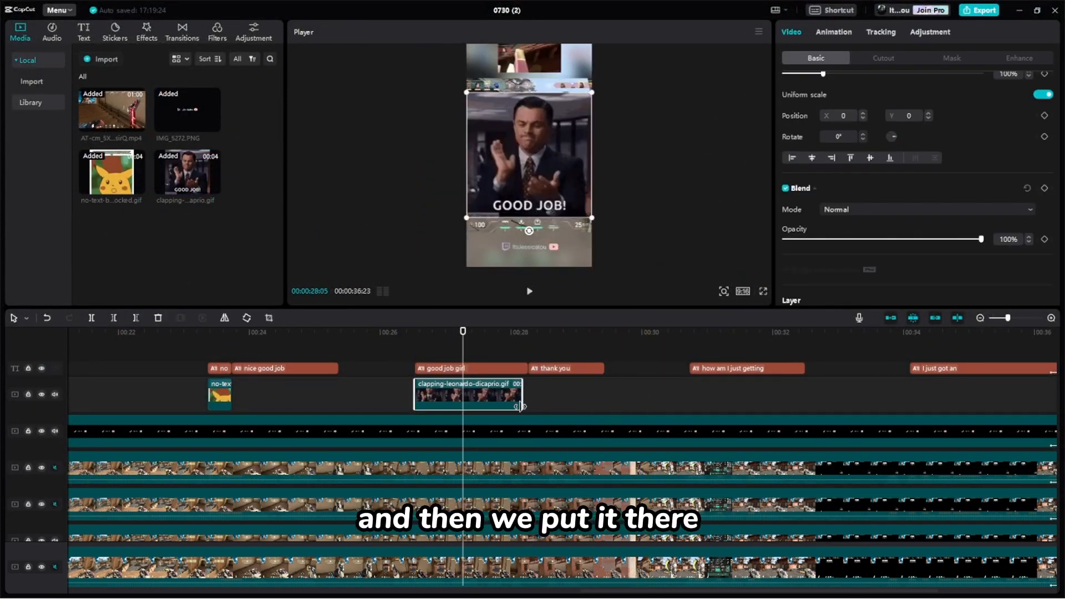
# - Scale the clapping GIF to 37% and position it just above the "good job girl" text at Y -482
pyautogui.click(565, 116)
pyautogui.click(568, 114)
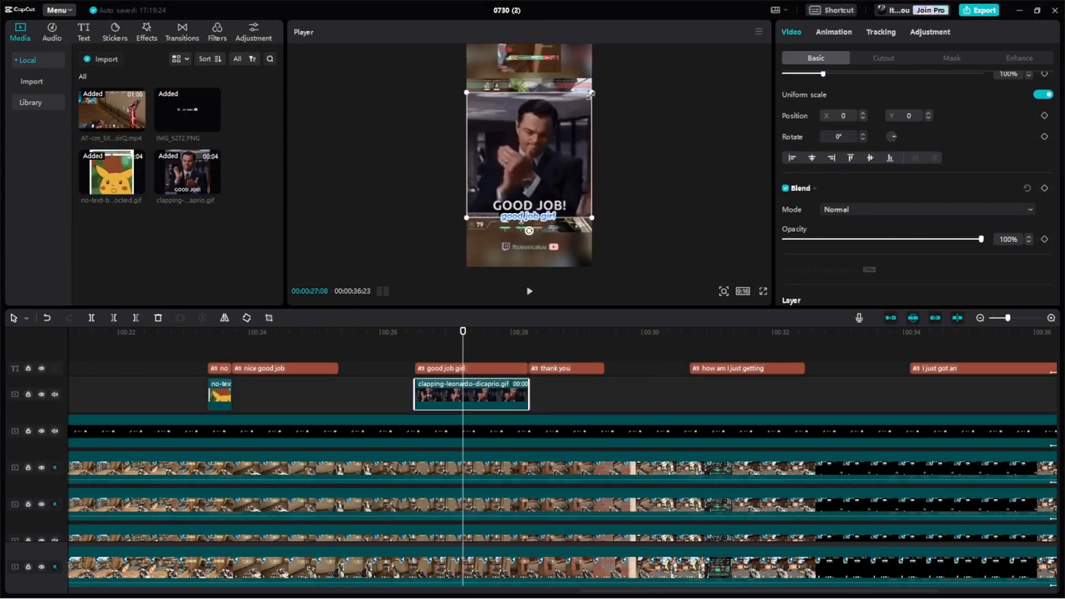
pyautogui.moveTo(592, 93); pyautogui.dragTo(546, 155)
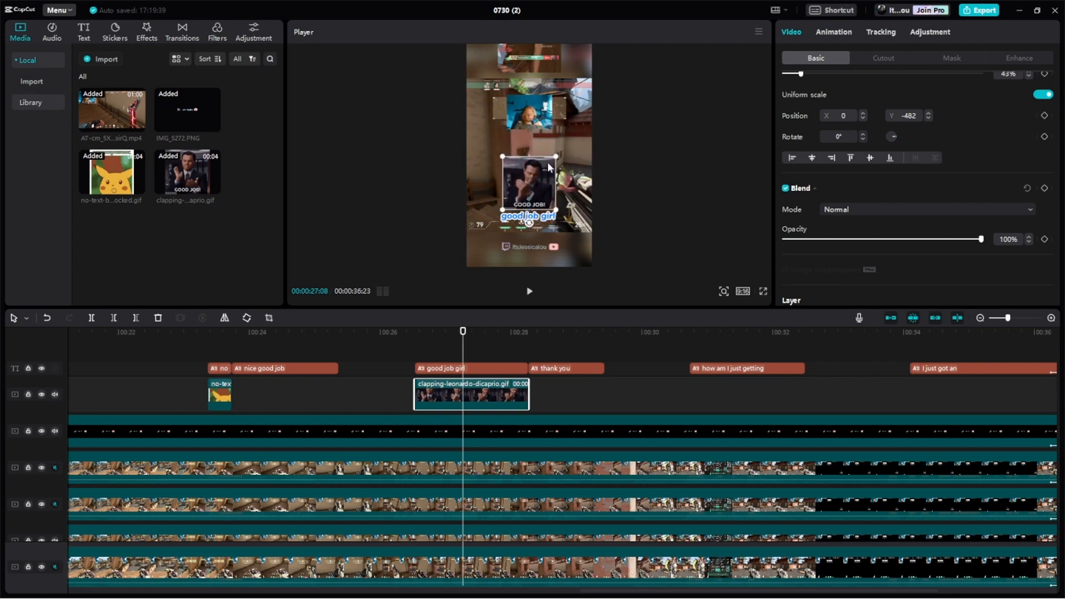
pyautogui.moveTo(465, 342); pyautogui.dragTo(392, 334)
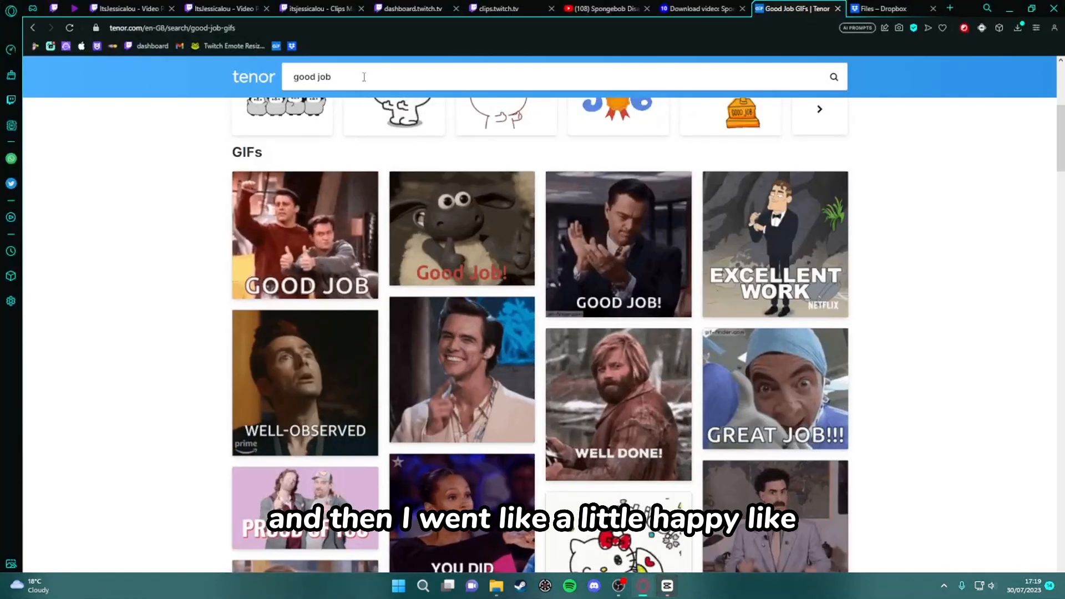
# - Find a happy reaction GIF on Tenor, add anime-excited.gif to the timeline, and align it with the start of the "thank you" caption
pyautogui.click(287, 72)
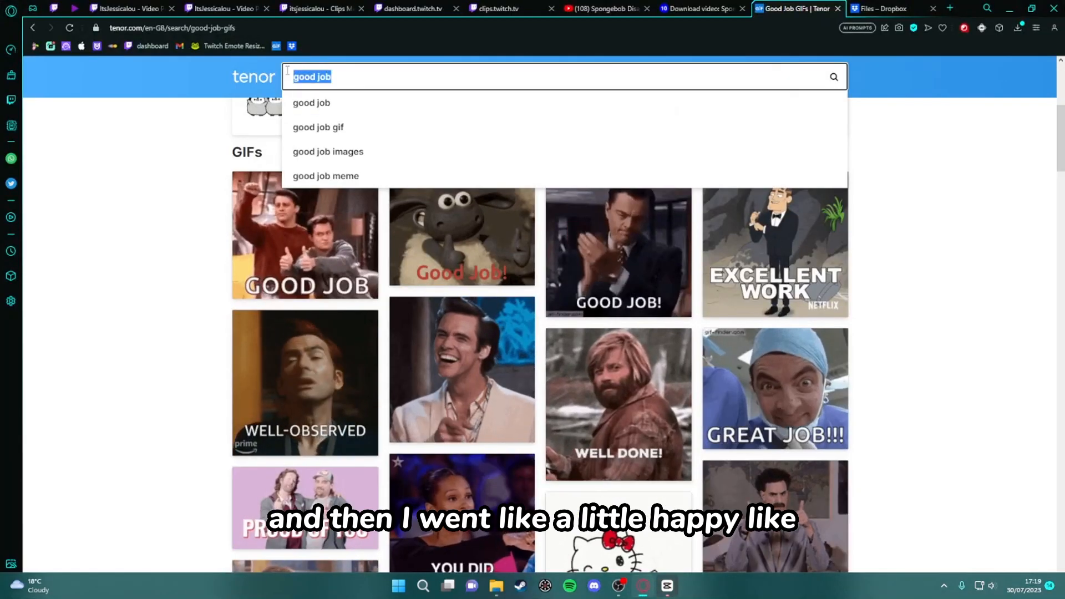
pyautogui.write('h')
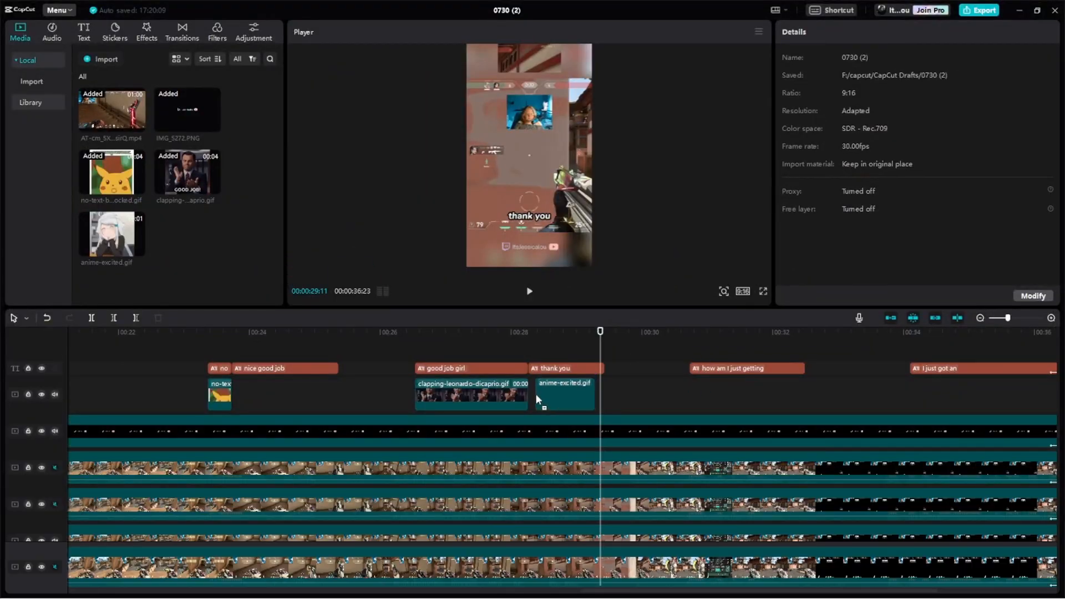
pyautogui.click(555, 393)
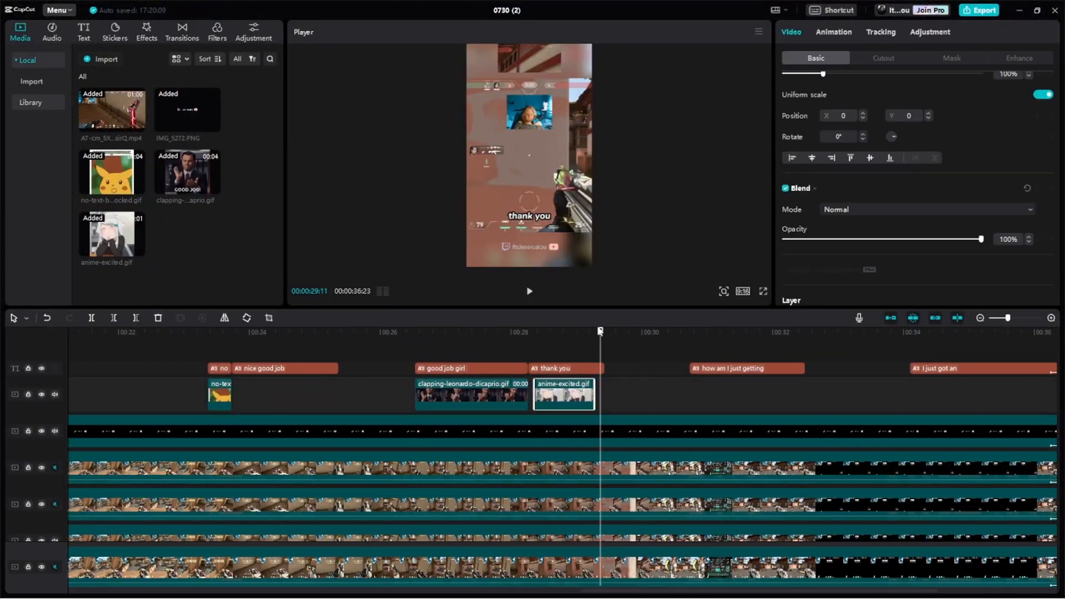
pyautogui.moveTo(569, 388); pyautogui.dragTo(563, 389)
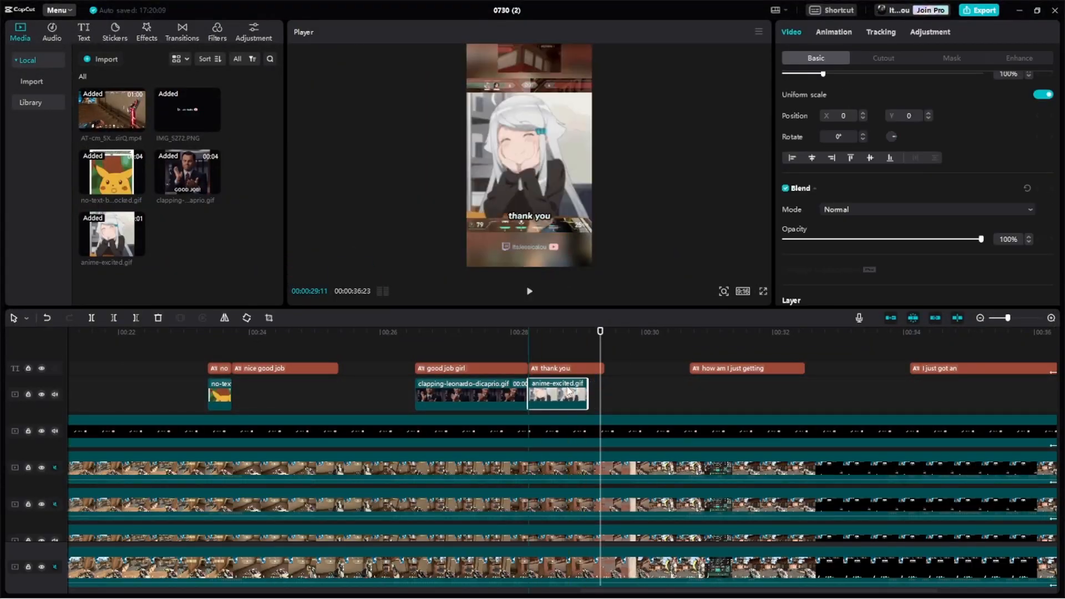
pyautogui.click(531, 292)
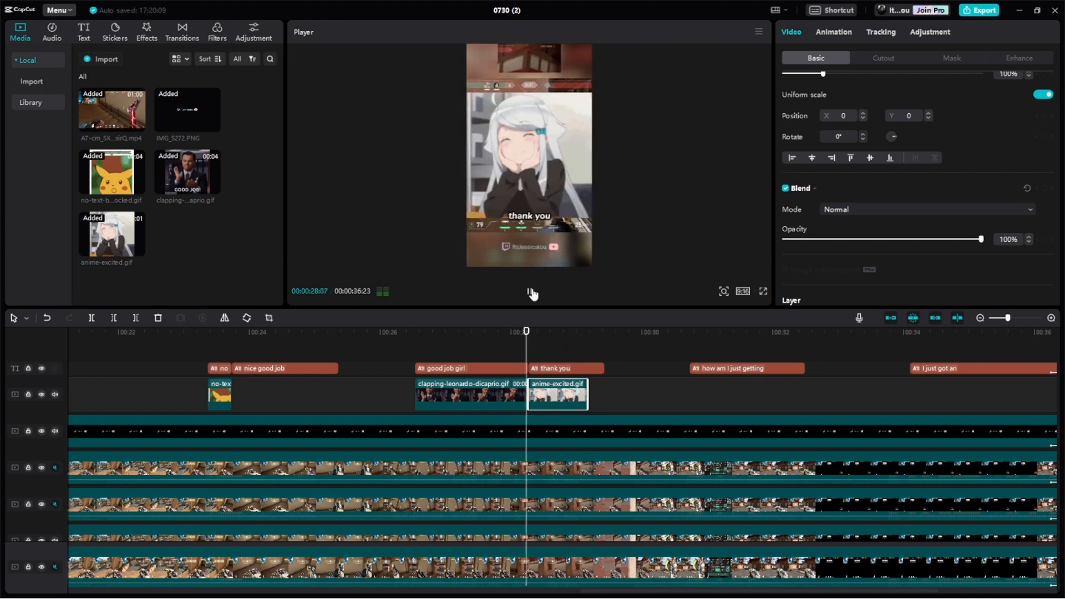
# - Shrink the anime-excited GIF above the "thank you" caption and place the confused emoji PNG alongside the "how am I just getting" caption
pyautogui.press('space')
pyautogui.moveTo(591, 92); pyautogui.dragTo(540, 149)
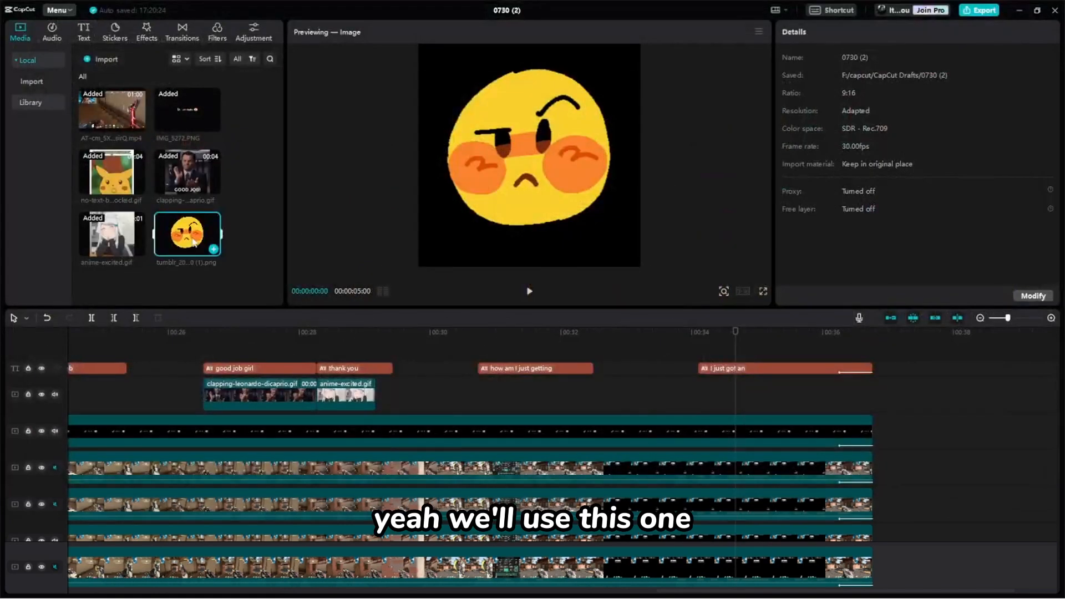
pyautogui.moveTo(187, 233); pyautogui.dragTo(480, 394)
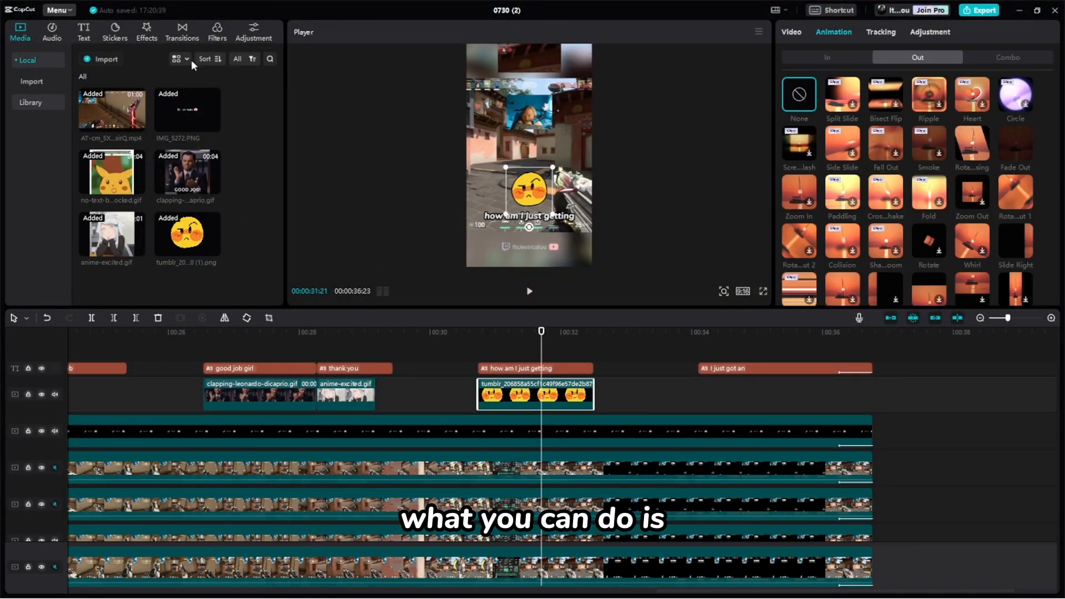
# - Apply a video effect to the confused emoji clip and preview the finished video in full screen
pyautogui.click(144, 32)
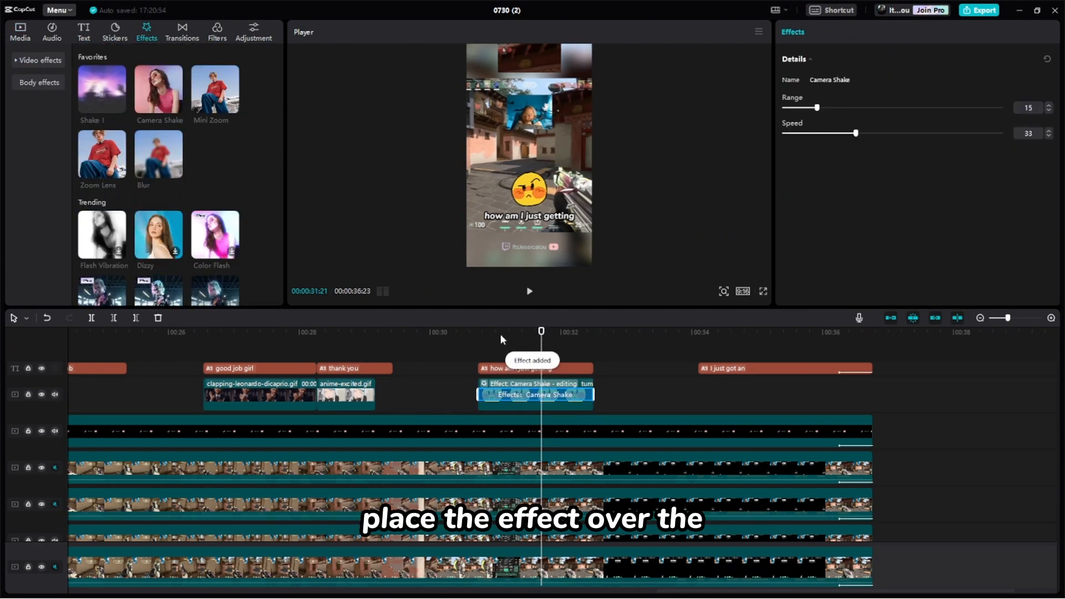
pyautogui.click(460, 333)
pyautogui.click(530, 291)
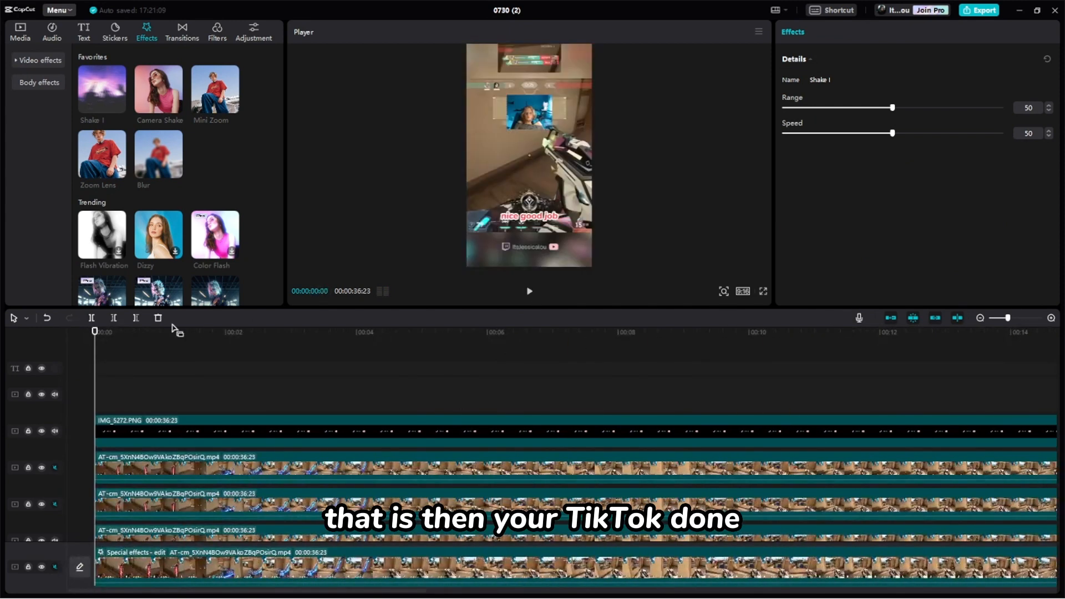
pyautogui.click(763, 291)
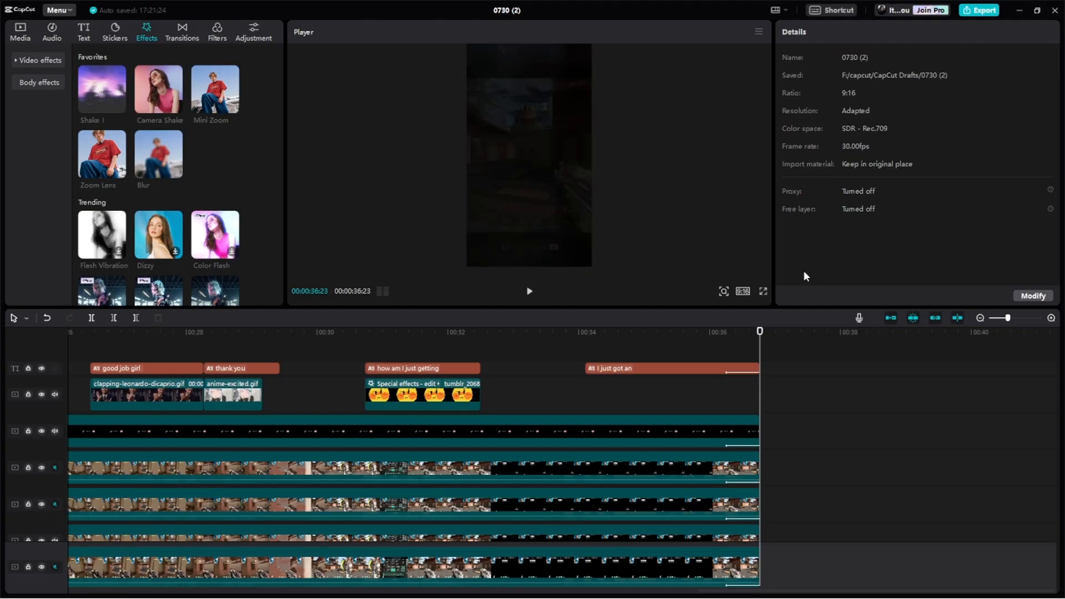
# - Export the finished video and upload 0730 (2).mp4 to Dropbox in the browser
pyautogui.click(985, 13)
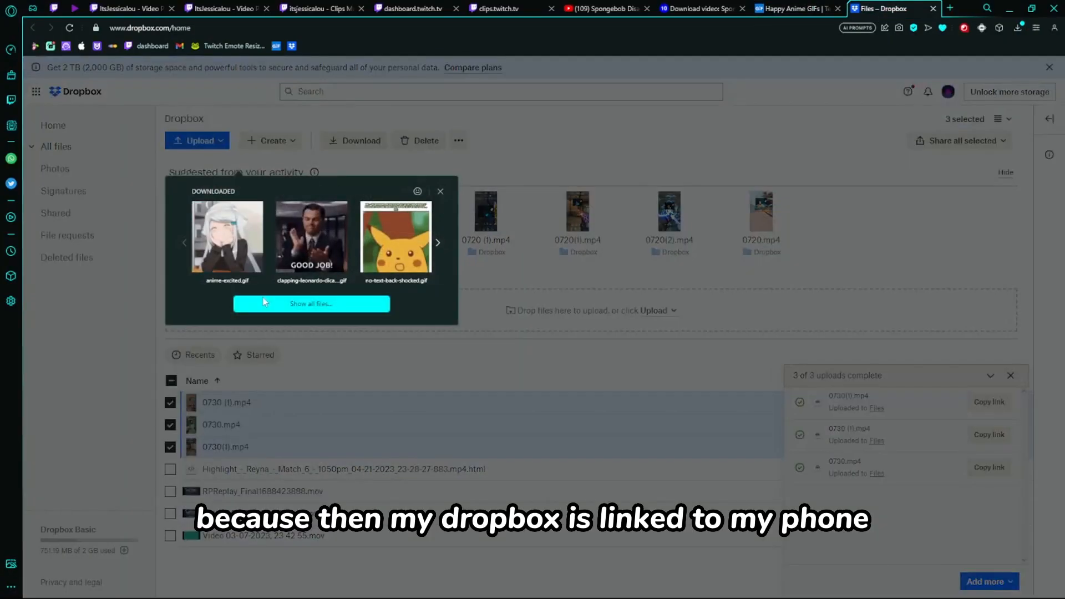
pyautogui.click(200, 164)
pyautogui.doubleClick(130, 97)
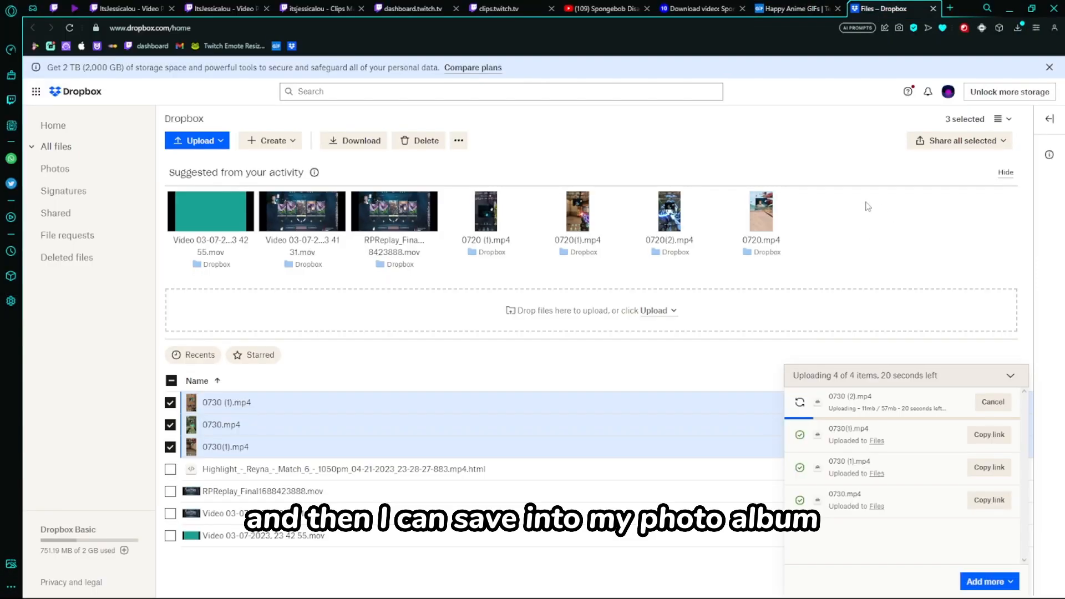